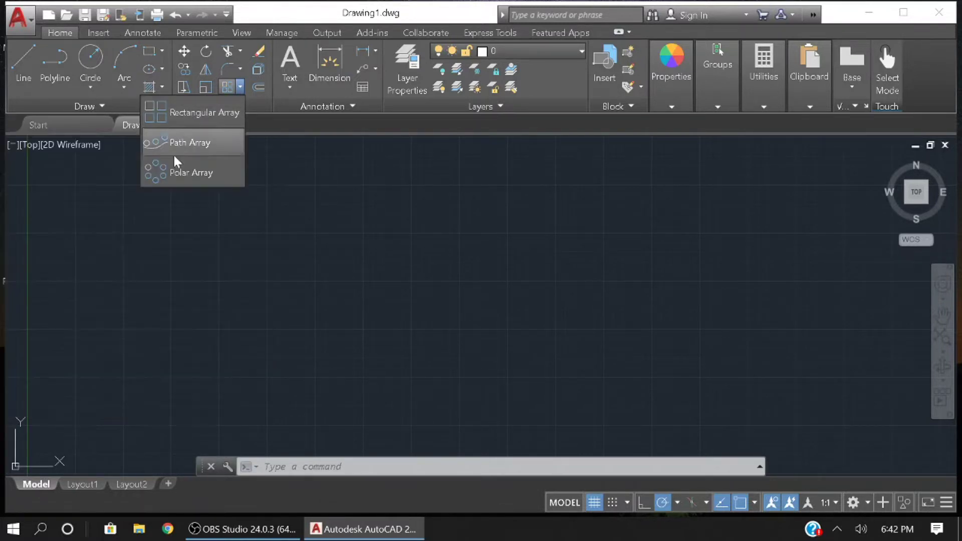
Draw a small rectangle about 2.2 by 1.3 units in the lower-left part of the drawing
left_click(200, 359)
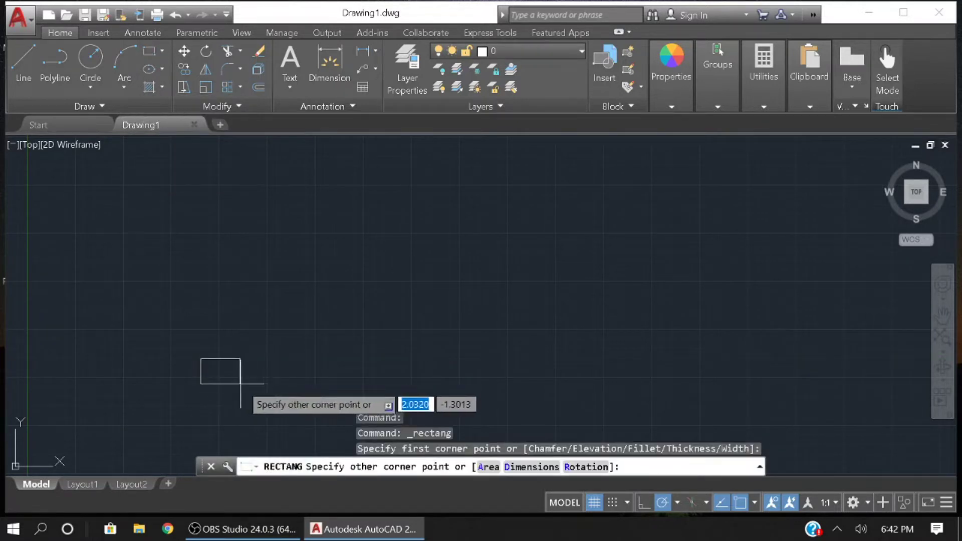
left_click(243, 384)
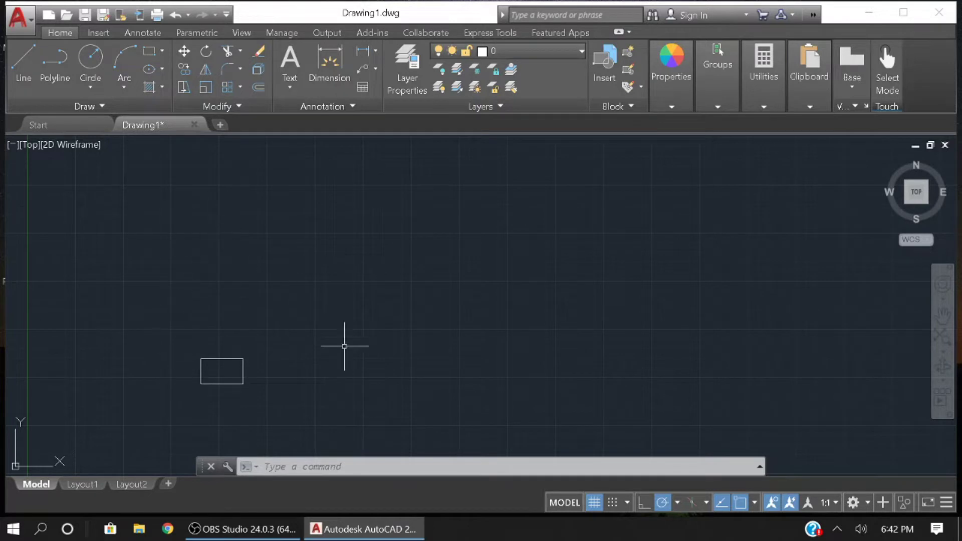
Create a rectangular array from the small rectangle and set it to 5 columns
left_click(241, 88)
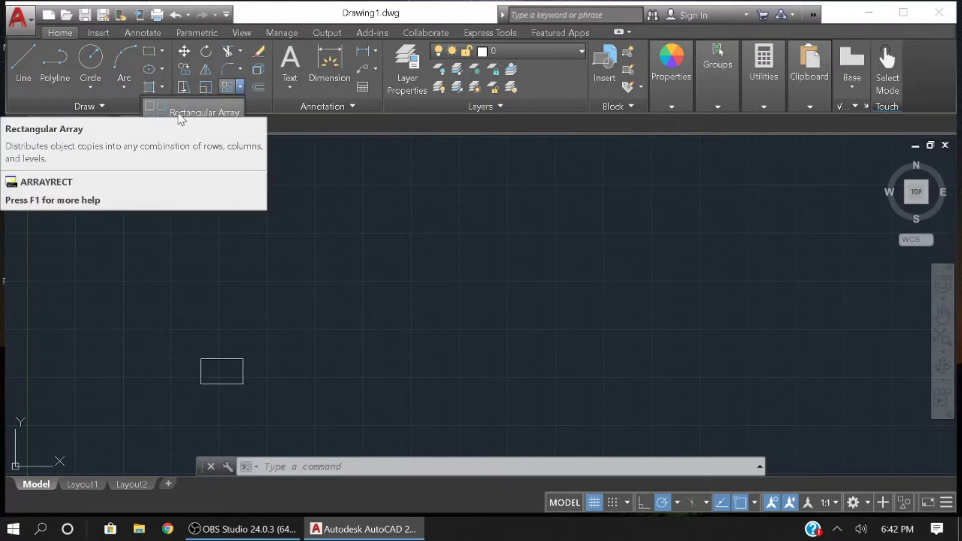
left_click(177, 112)
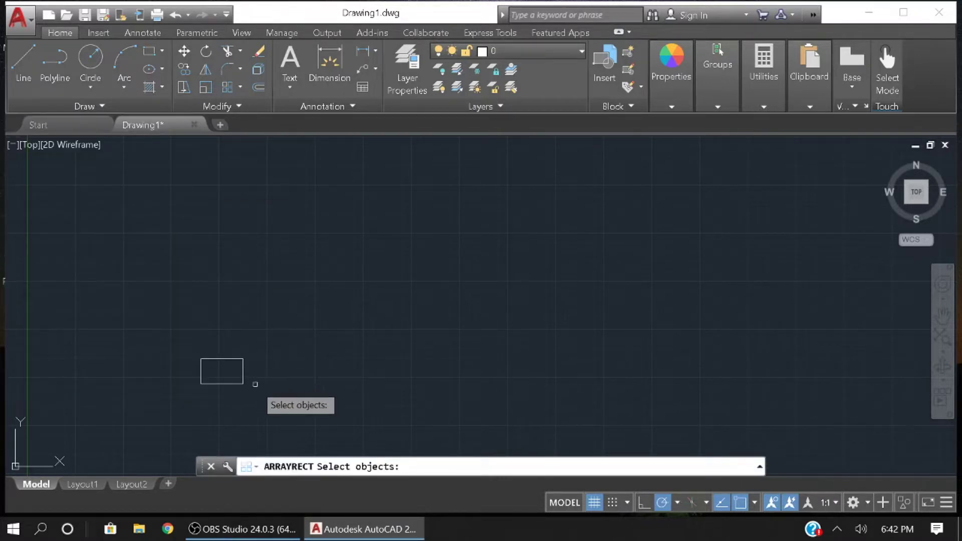
left_click(245, 384)
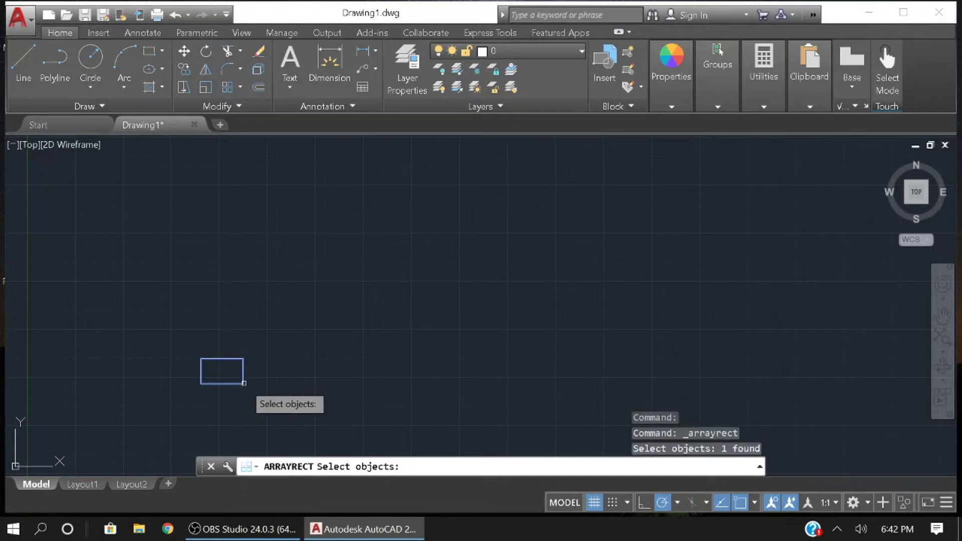
key("Return")
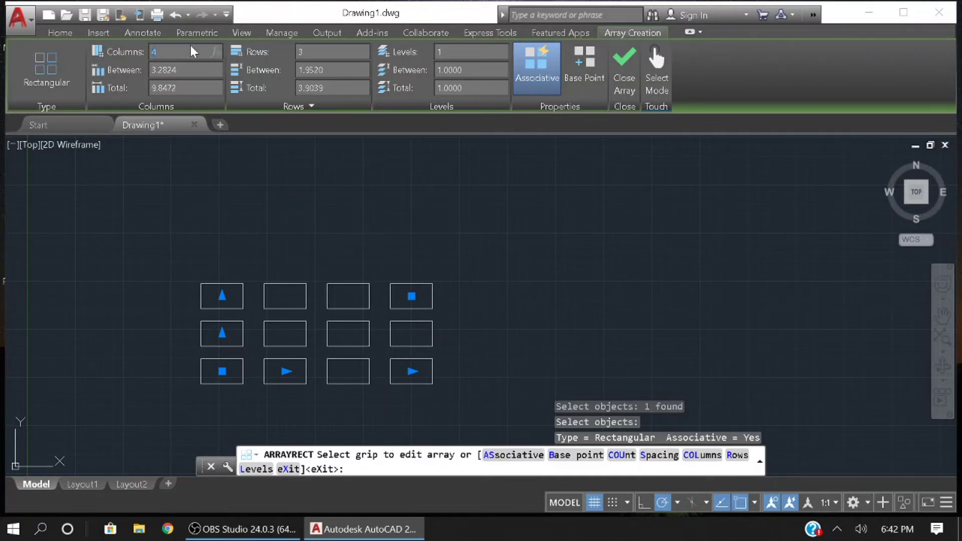
type("5")
key("Return")
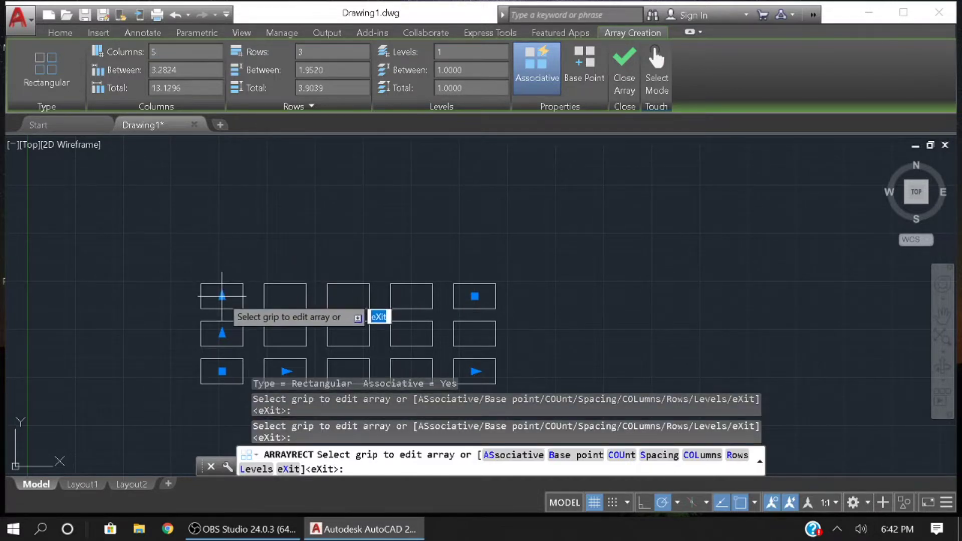
Extend the array to 4 rows with its row-count grip and to 5 rows with its upper-right corner grip
left_click(222, 296)
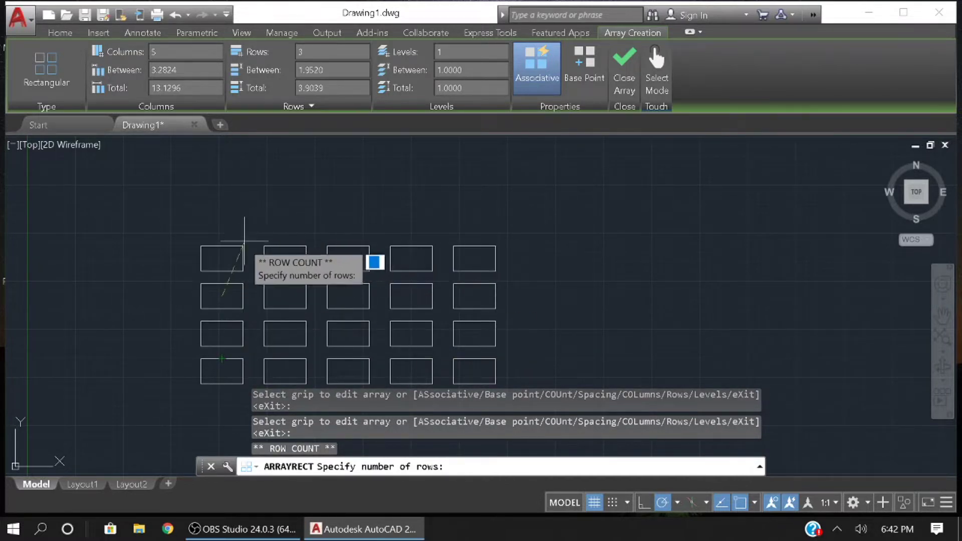
left_click(226, 249)
left_click(475, 259)
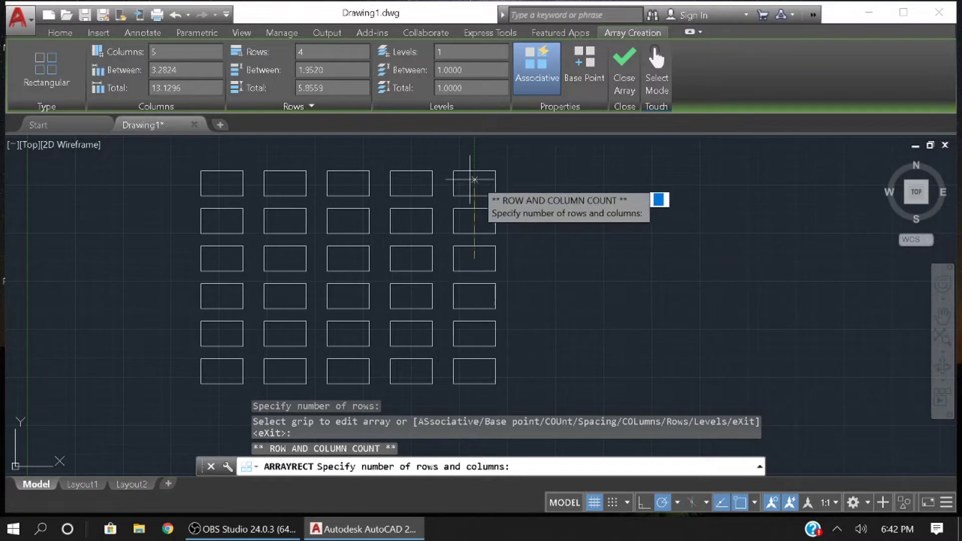
left_click(472, 213)
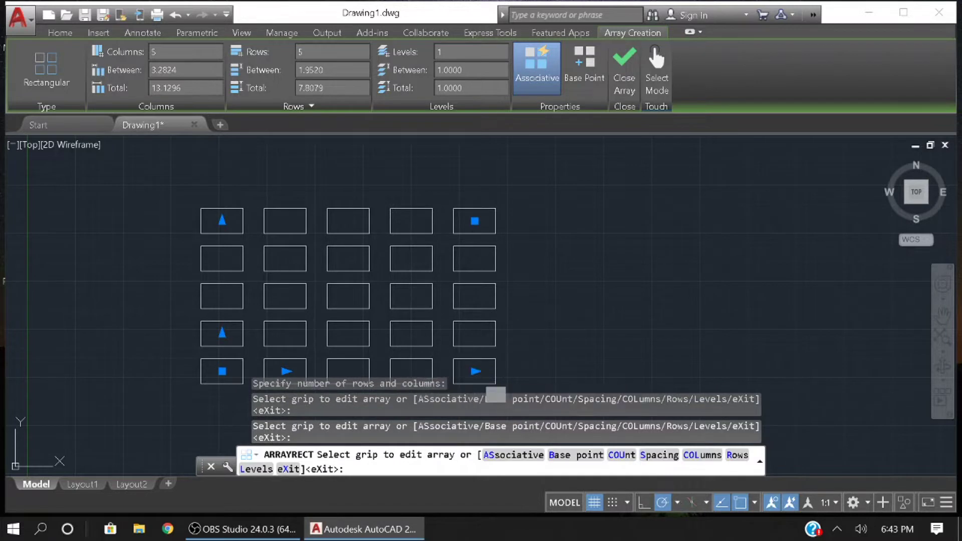
Try reducing the array to a single column with its column-count grip
scroll(516, 345, "down", 4)
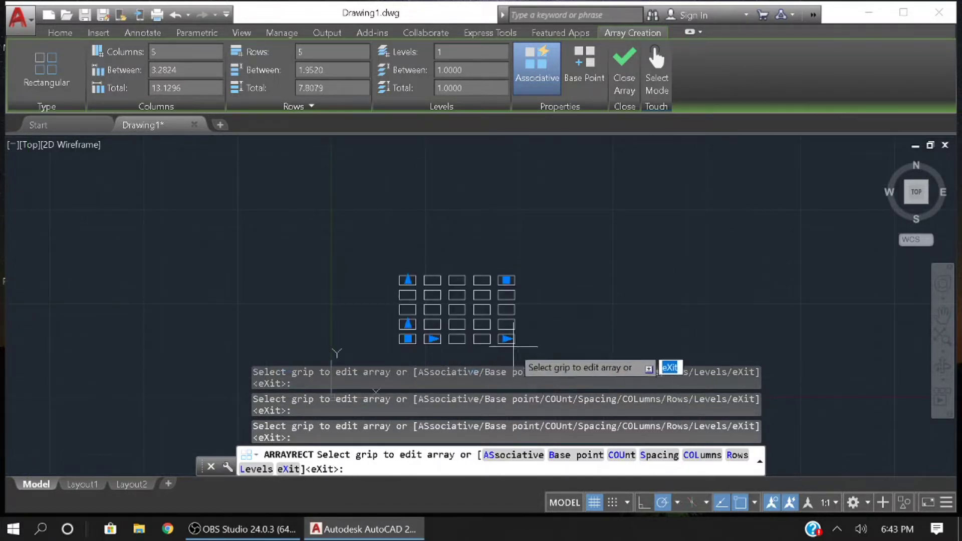
scroll(486, 311, "up", 3)
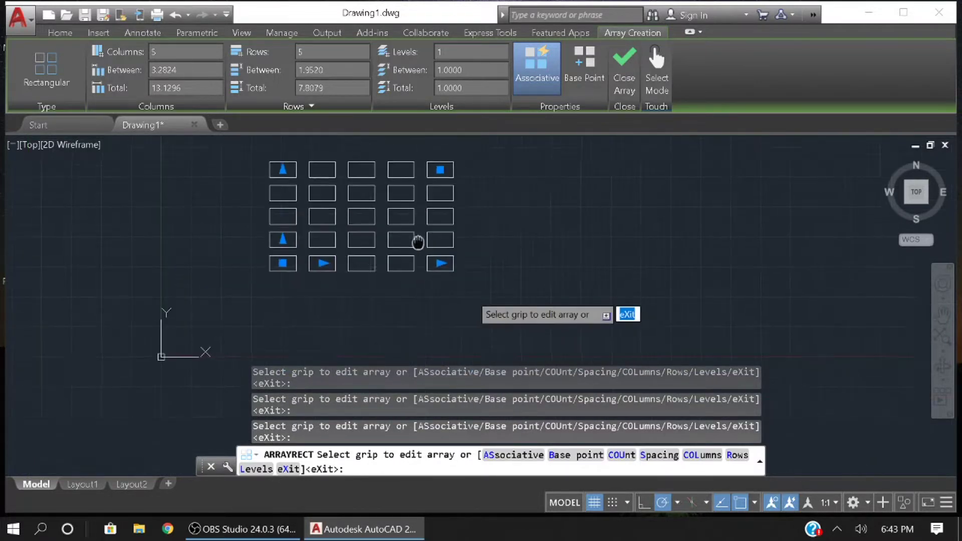
scroll(436, 261, "up", 4)
scroll(440, 258, "down", 4)
scroll(436, 260, "up", 2)
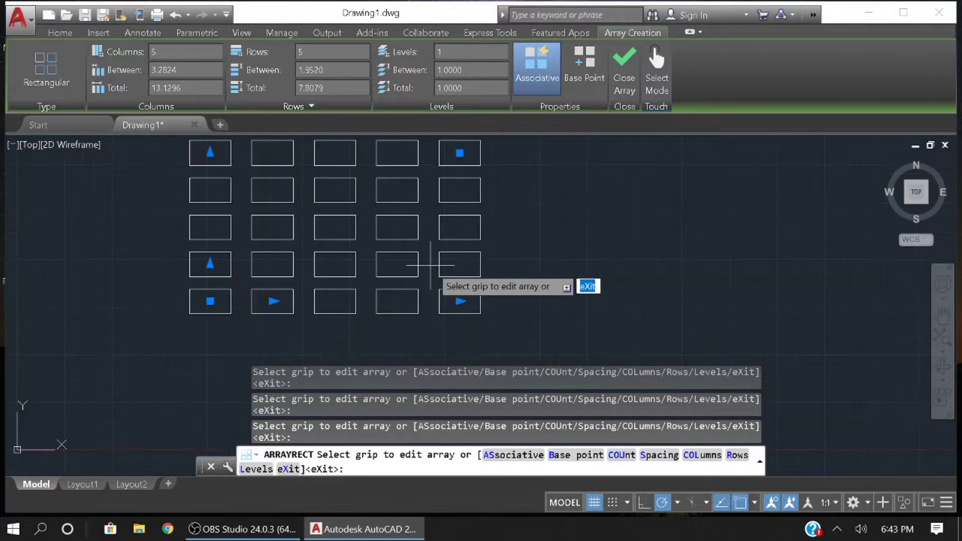
left_click(460, 301)
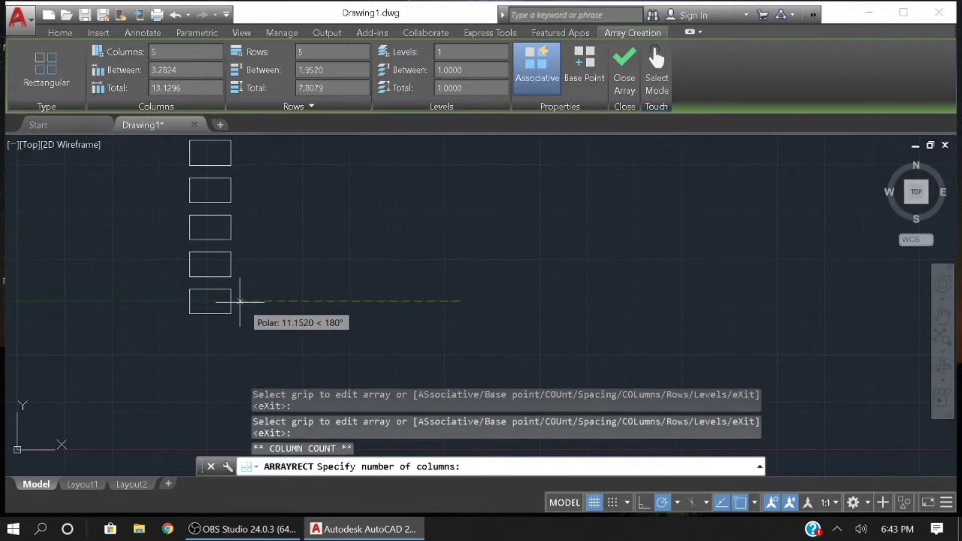
key("Escape")
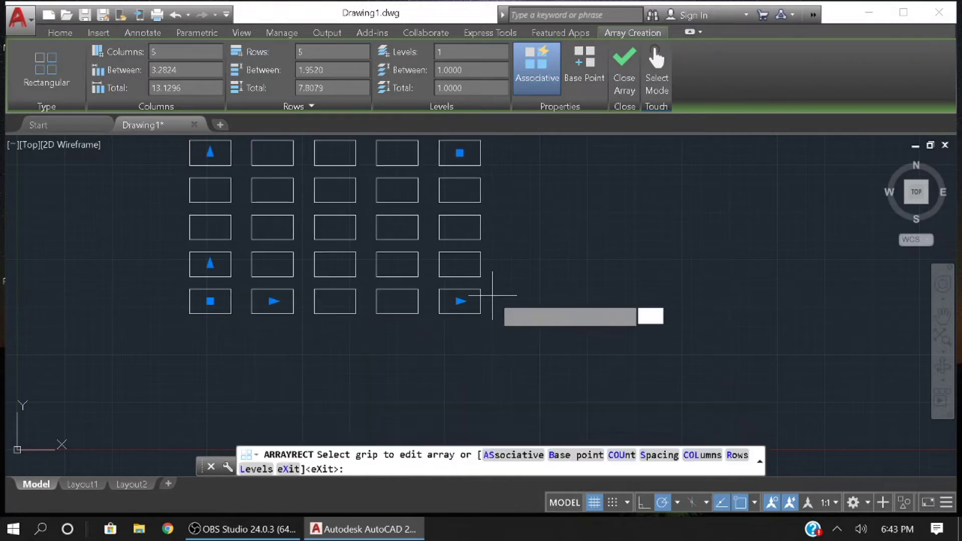
Widen the array with its spacing grips to about 5.01 between columns and about 3.06 between rows
left_click(273, 301)
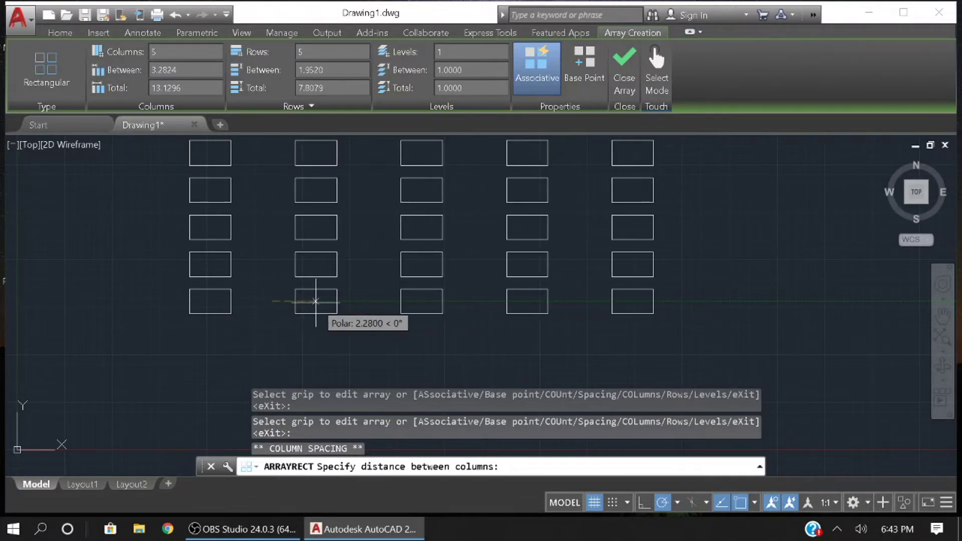
left_click(311, 301)
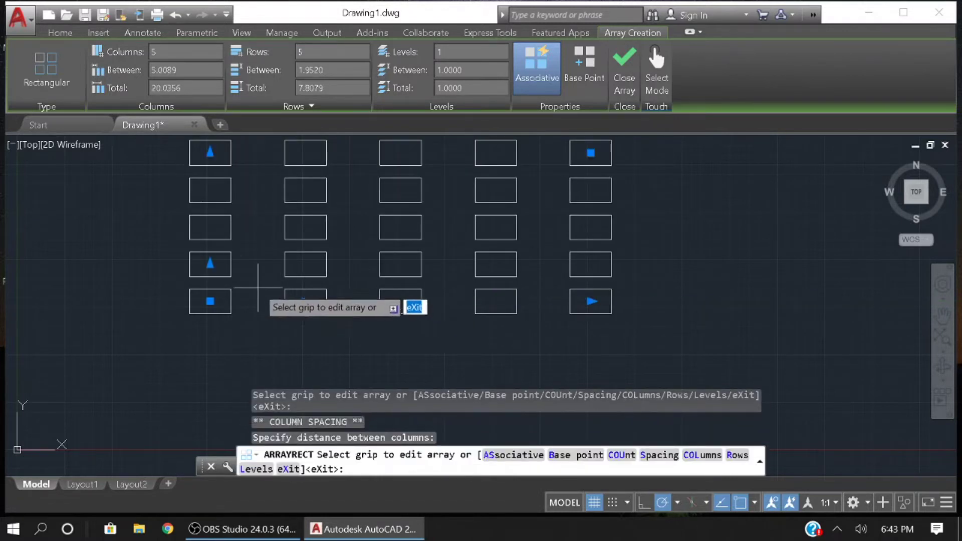
left_click(210, 263)
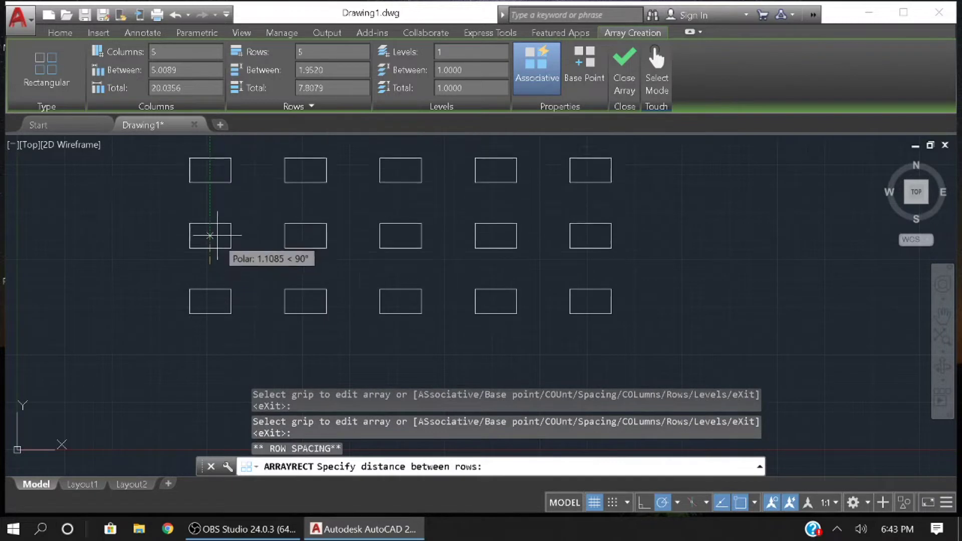
left_click(210, 242)
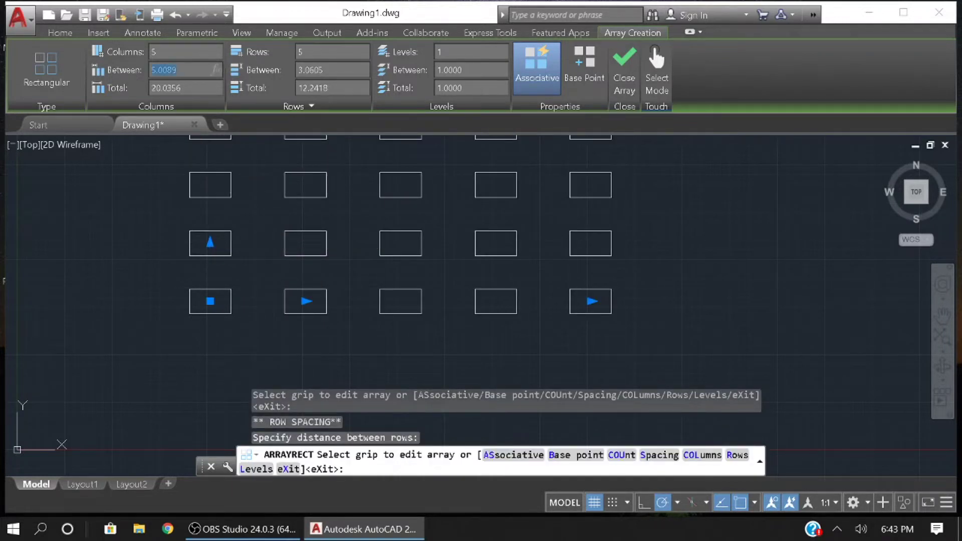
Set the array spacing to 4 between columns and 2 between rows
type("4")
key("Return")
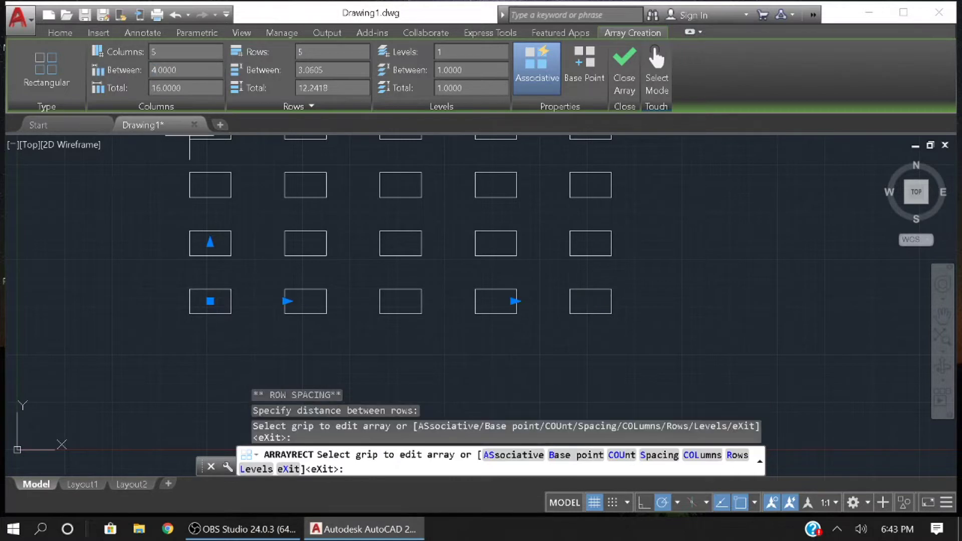
left_click(316, 69)
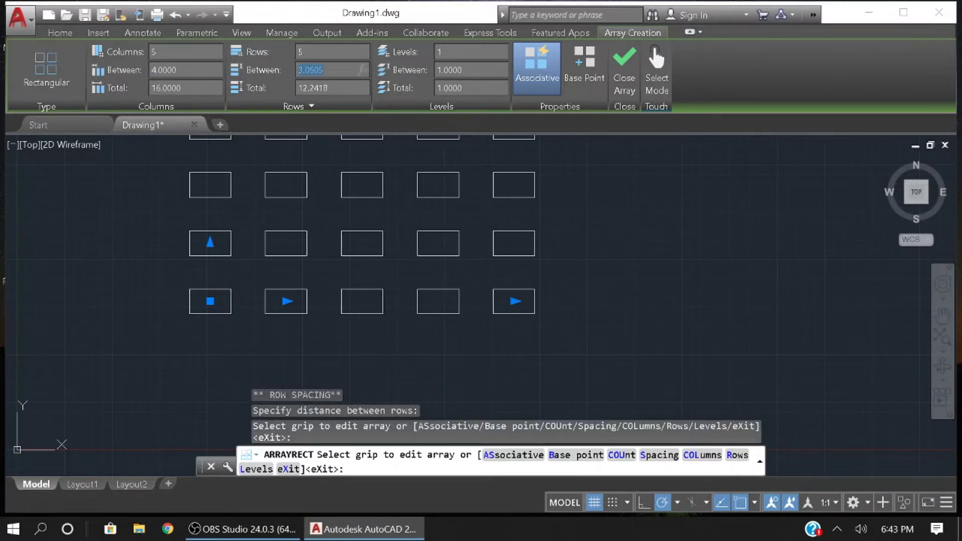
type("2")
key("Return")
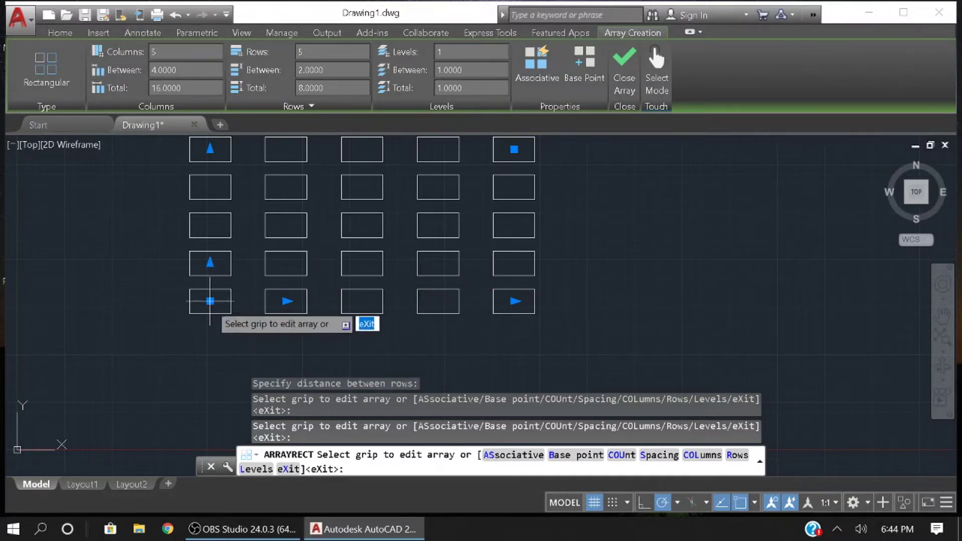
Try the array's base point on the second-column, third-row rectangle and return it to the center of the lower-left rectangle
left_click(586, 68)
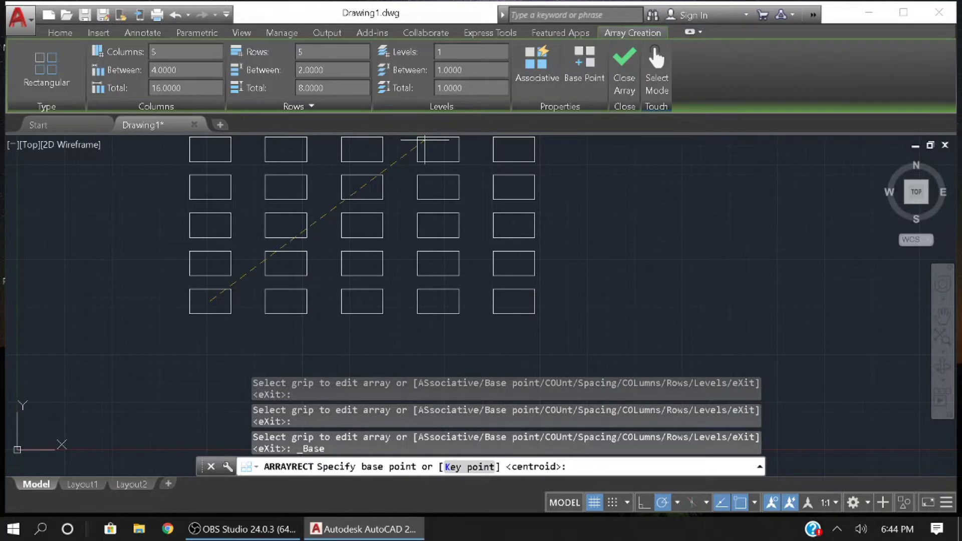
left_click(287, 225)
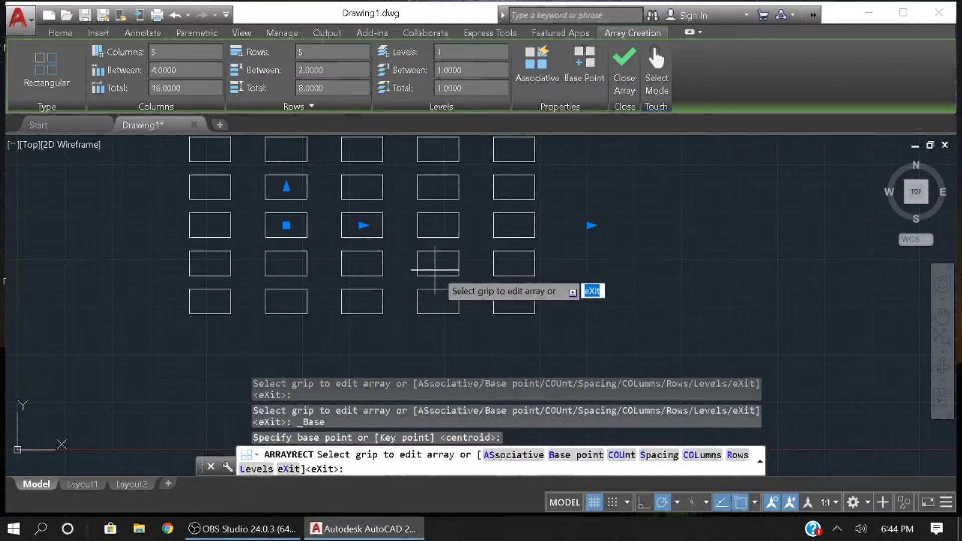
left_click(585, 79)
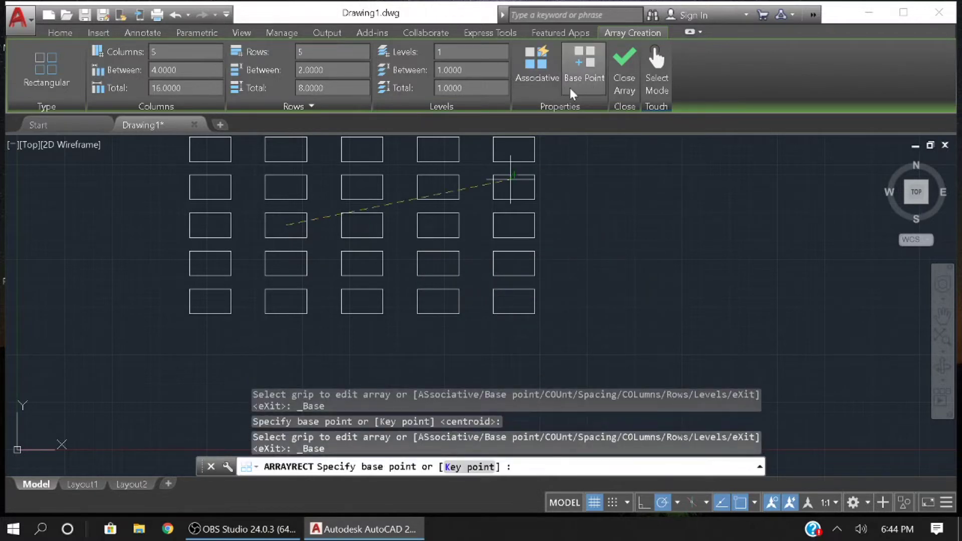
left_click(211, 302)
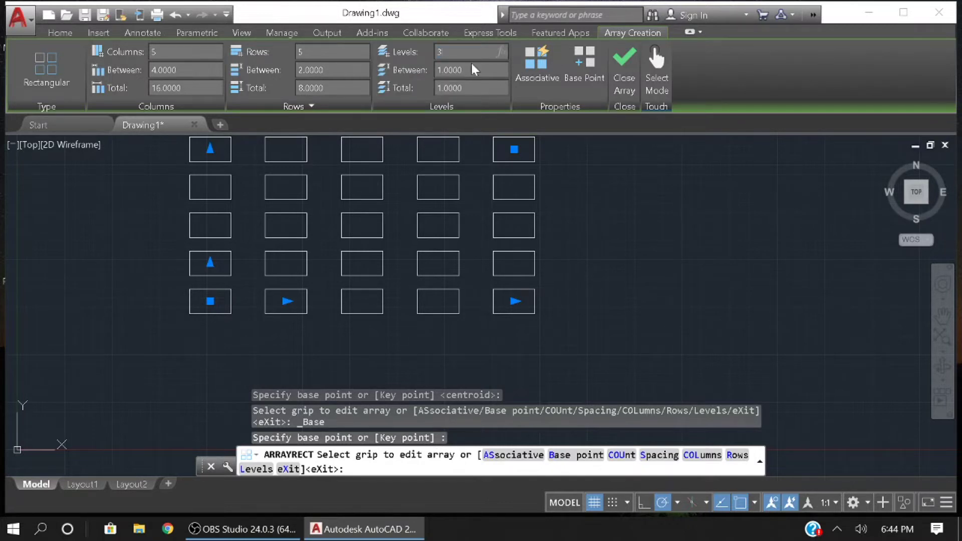
Set the array to 3 levels and orbit in 3D to examine the stacked rectangles
left_click(944, 375)
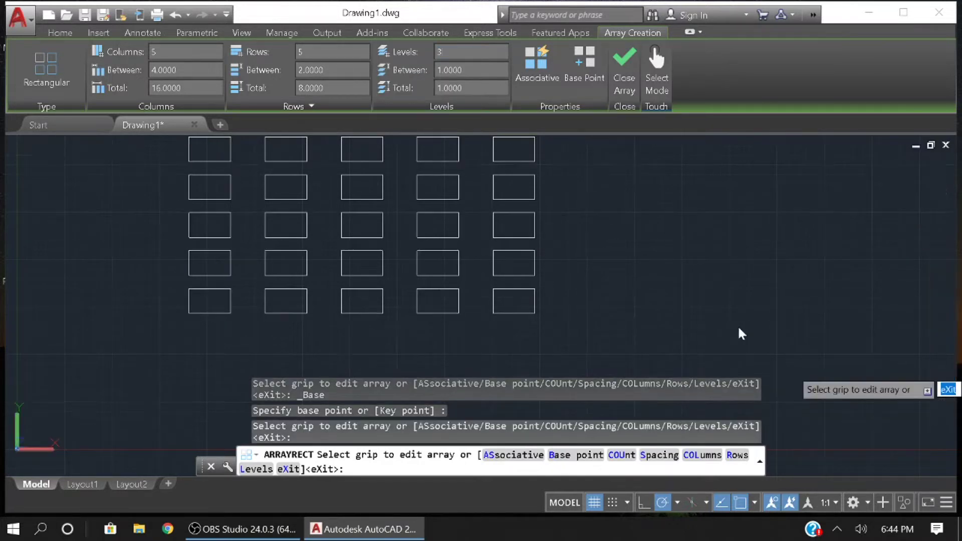
left_click_drag(634, 322, 381, 272)
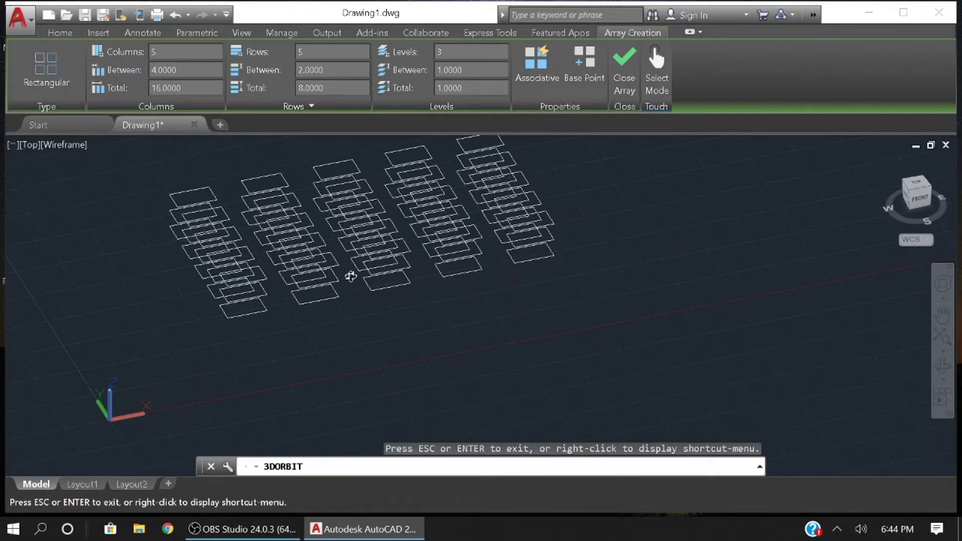
scroll(255, 281, "up", 4)
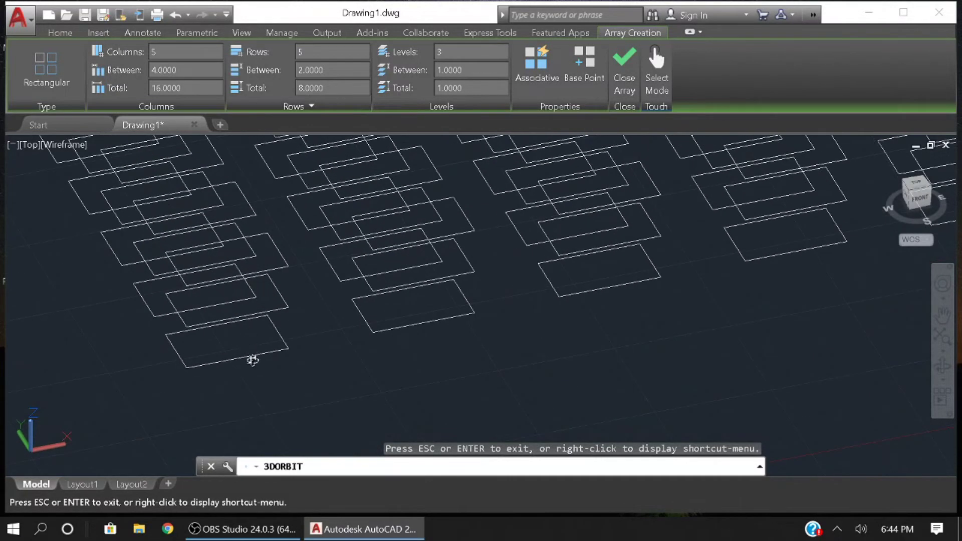
scroll(277, 271, "down", 1)
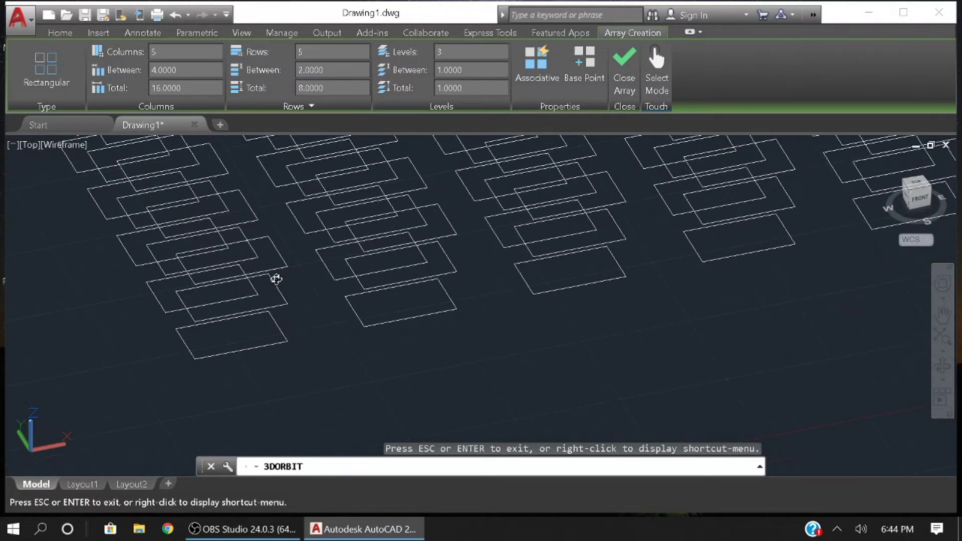
left_click_drag(308, 312, 357, 240)
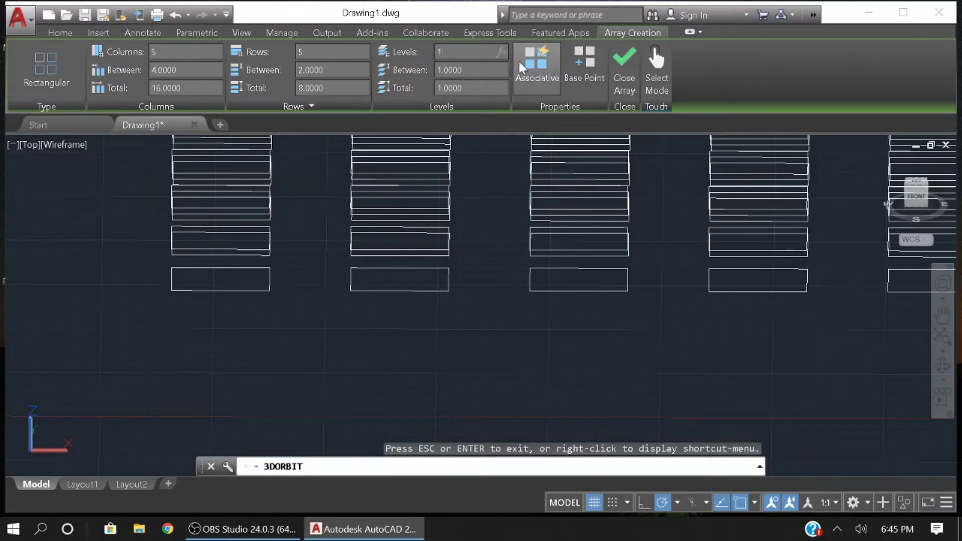
Try to set the array back to 1 level, close it, and undo the rectangular array
left_click(457, 52)
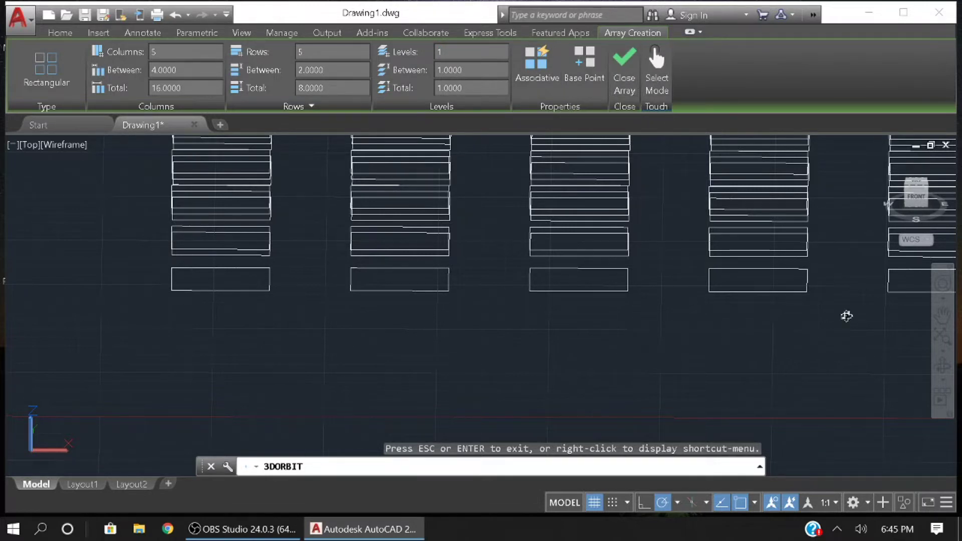
left_click(943, 367)
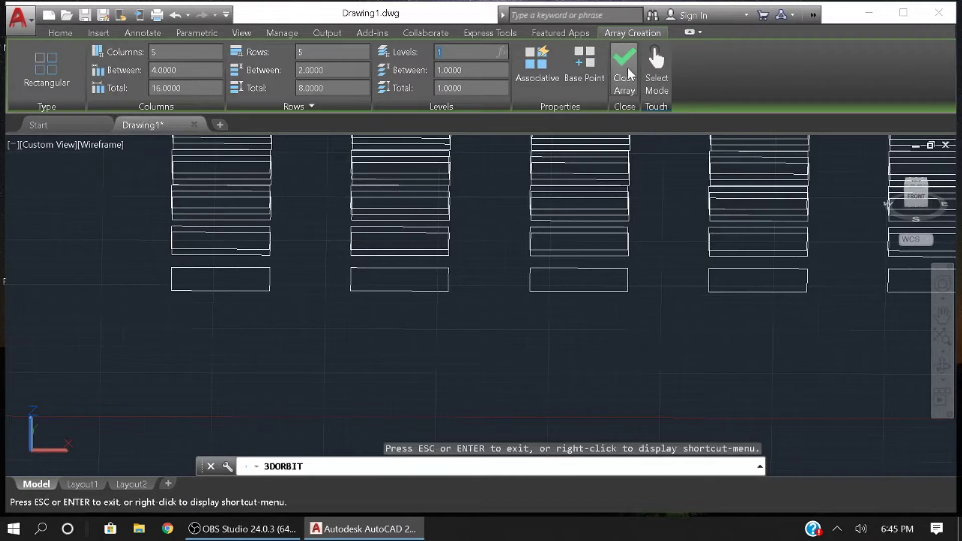
left_click(626, 81)
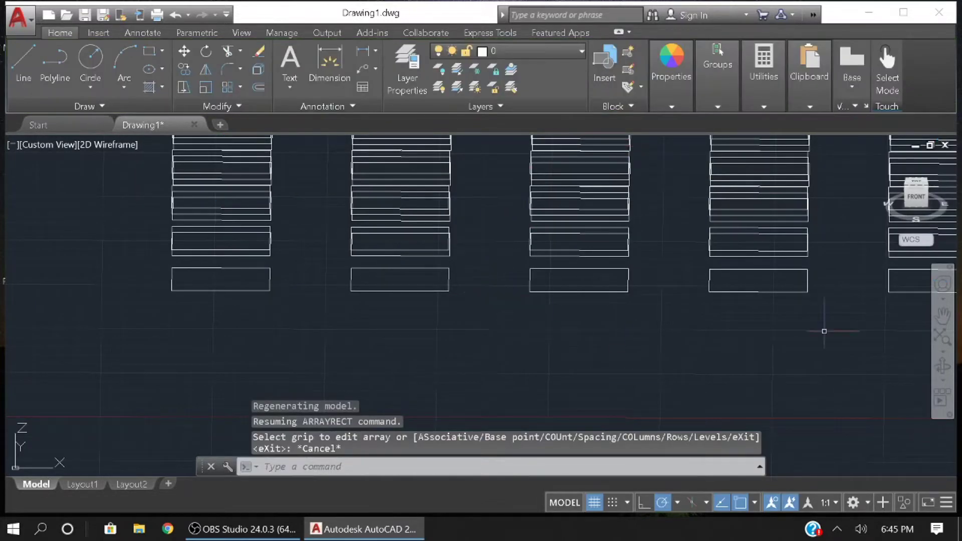
key("ctrl+z")
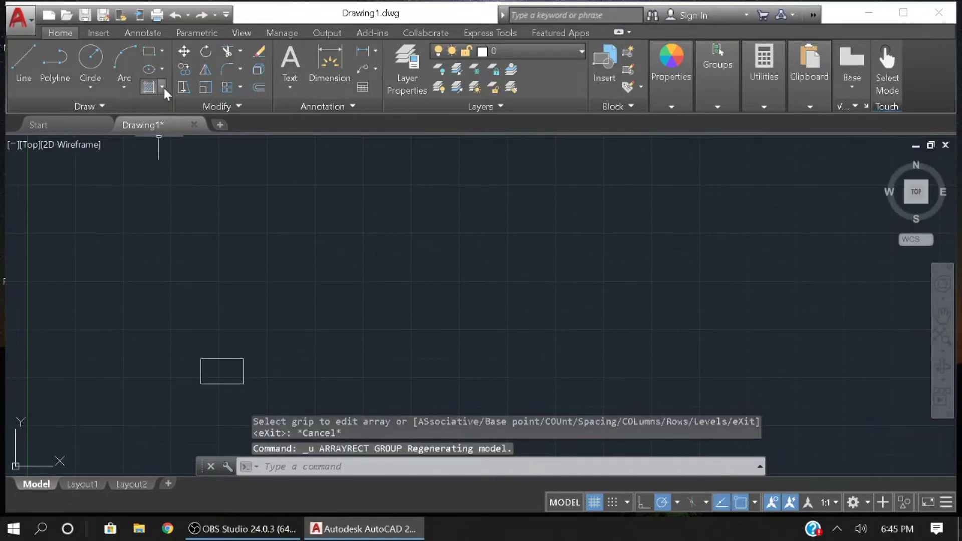
Delete the remaining small rectangle from the drawing
left_click(241, 89)
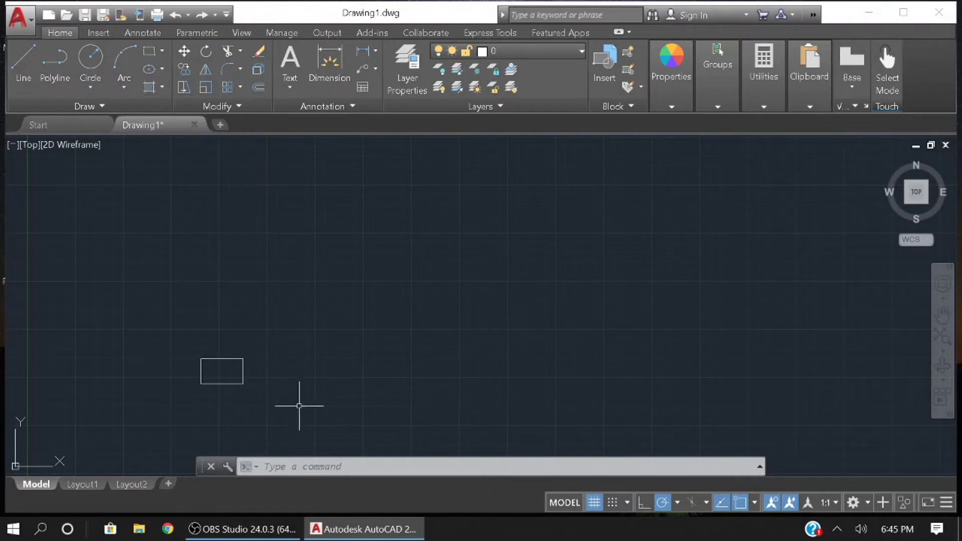
left_click(266, 402)
left_click(184, 338)
key("Delete")
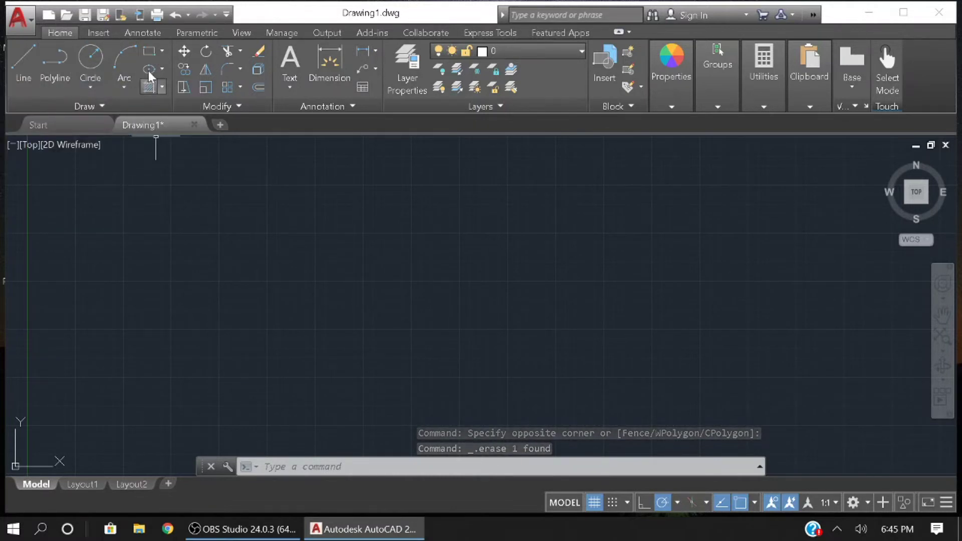
Draw a tall, narrow upright rectangle with the Rectangle tool near the drawing's Y axis
left_click(148, 51)
left_click(134, 291)
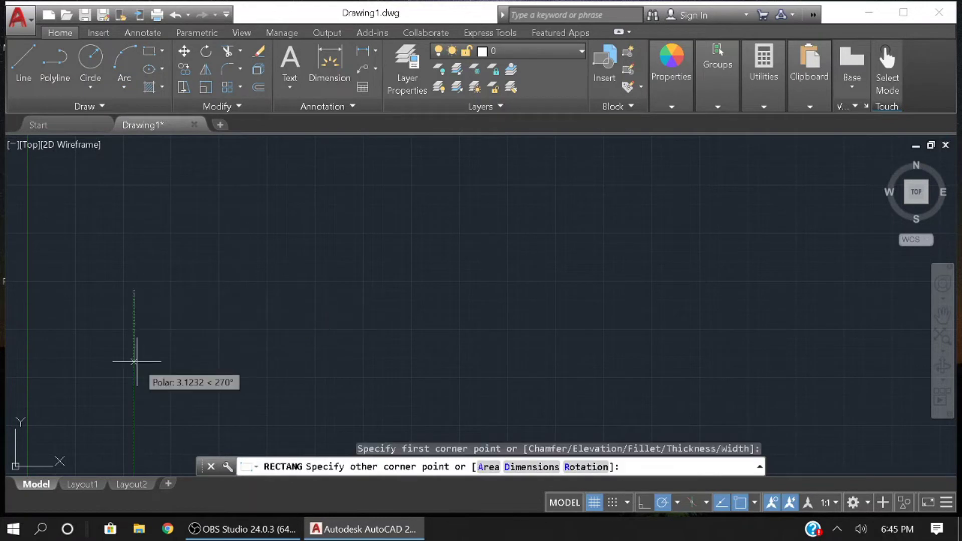
left_click(158, 400)
key("Escape")
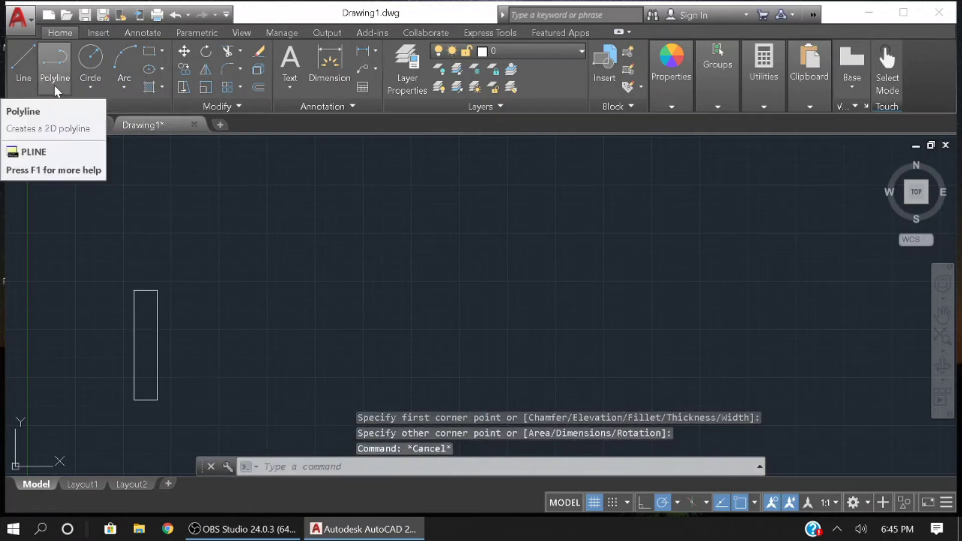
Draw a vertical line up from the midpoint of the rectangle's top edge, continuing with a sloped line to its upper-left corner
left_click(23, 63)
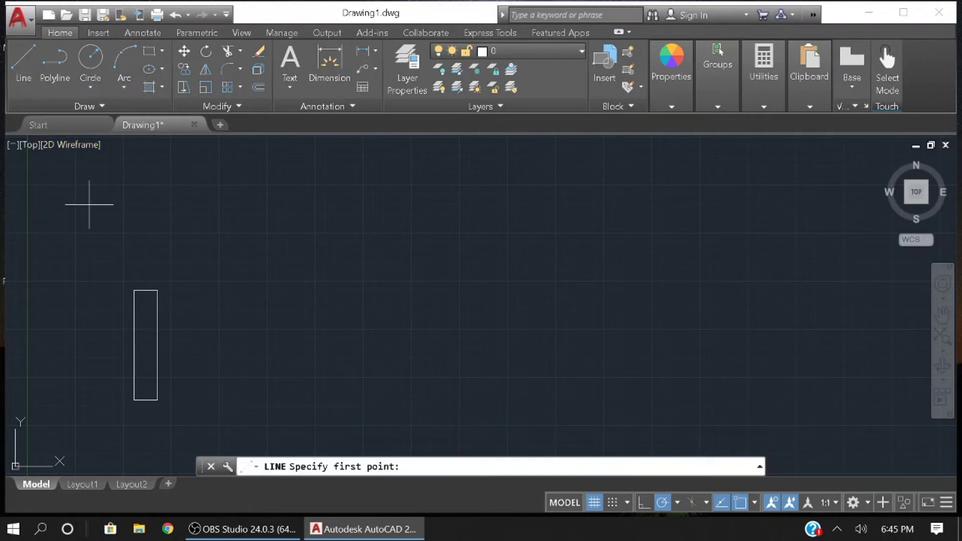
left_click(145, 290)
left_click(146, 259)
left_click(134, 290)
key("Escape")
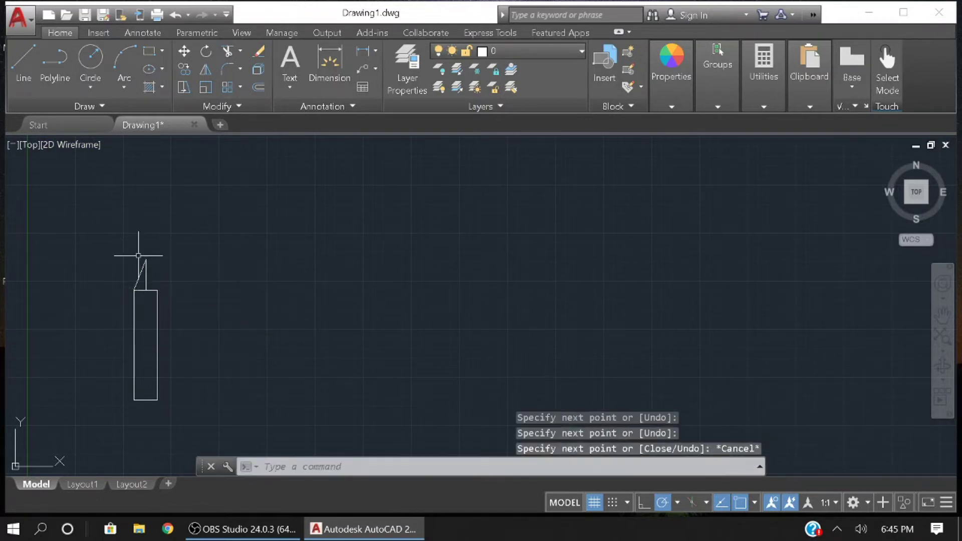
Draw a line from the apex to the rectangle's upper-right corner and delete the vertical guide line inside the tip
key("Return")
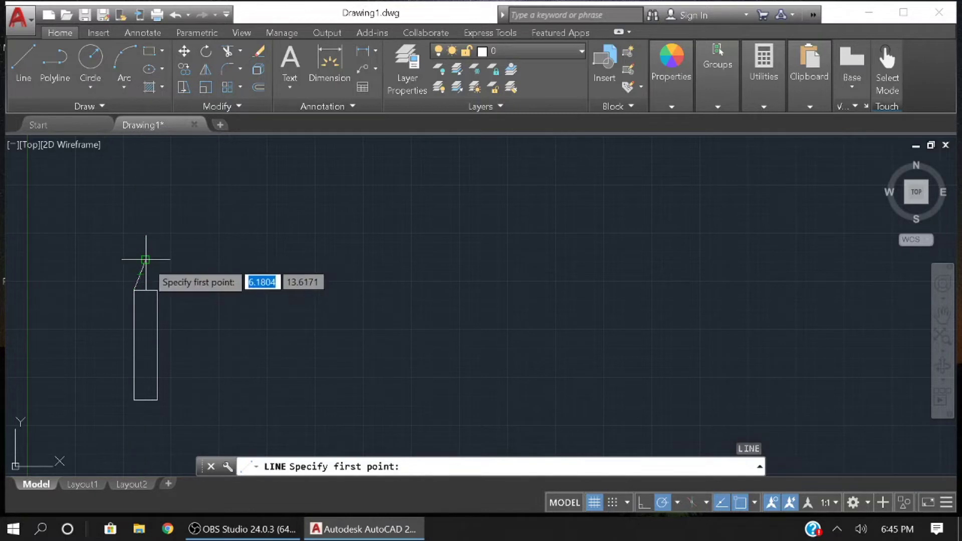
left_click(145, 259)
left_click(157, 290)
key("Escape")
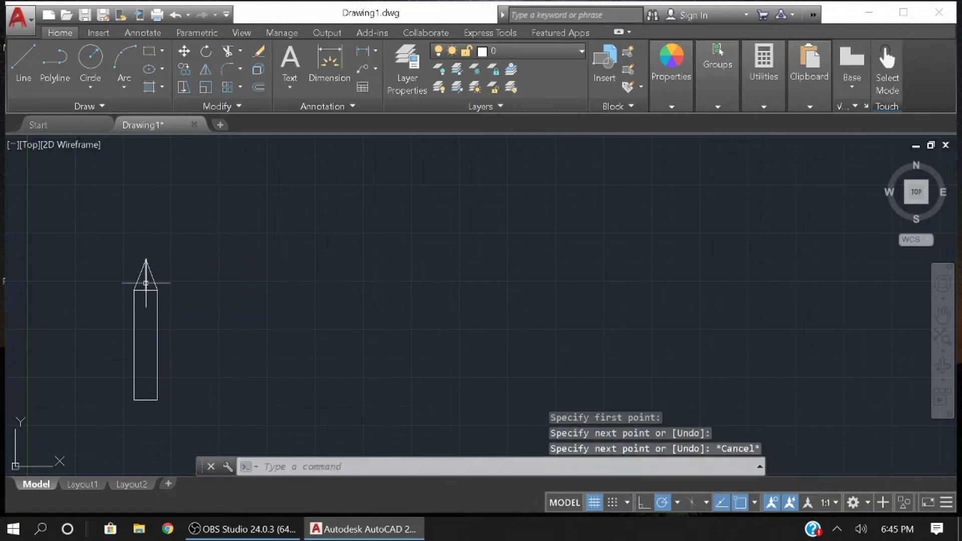
left_click(145, 283)
key("Delete")
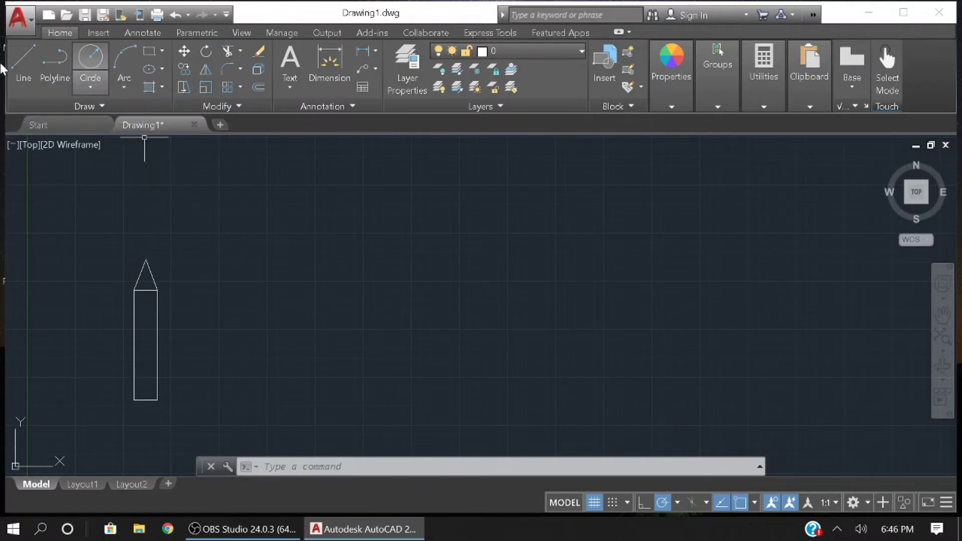
Draw a single-segment horizontal polyline from the pencil shape's apex toward the right
left_click(55, 78)
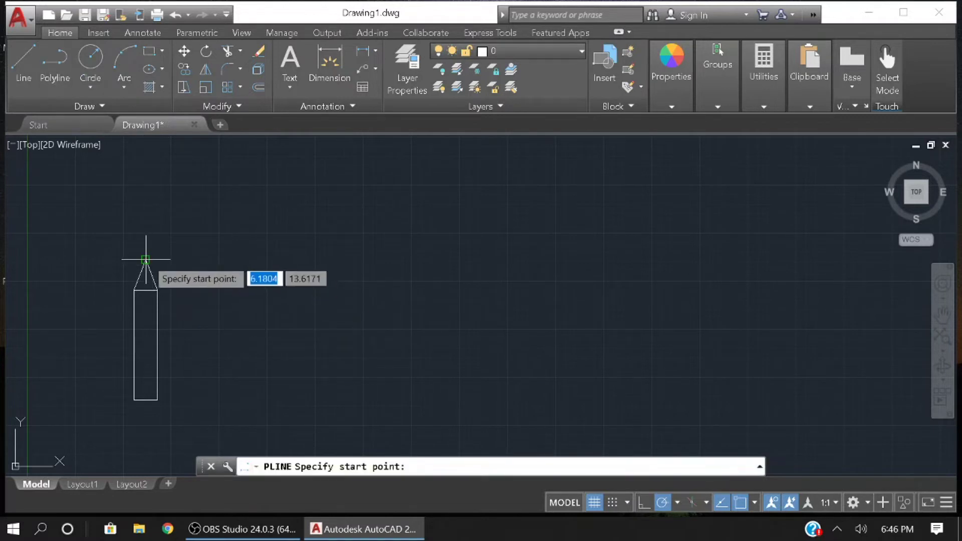
left_click(146, 260)
left_click(400, 260)
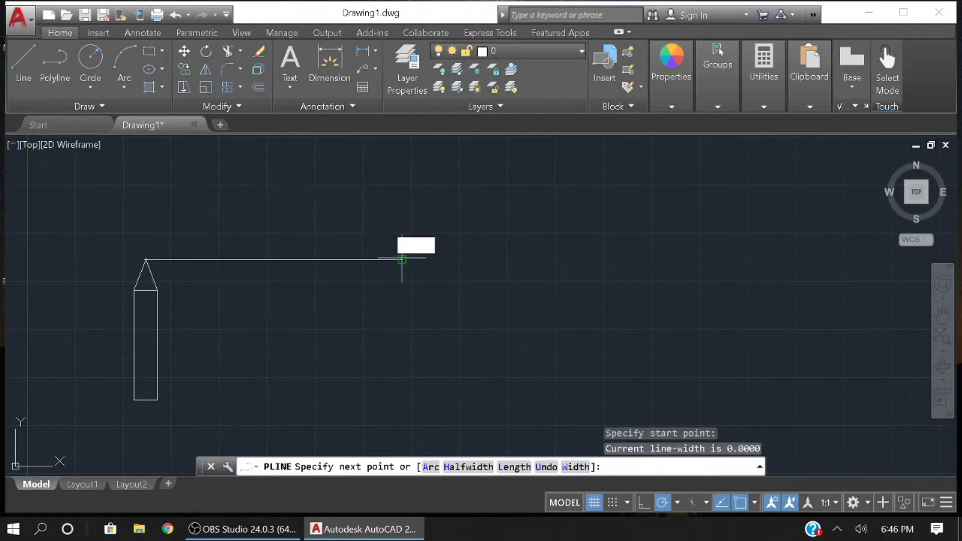
key("Escape")
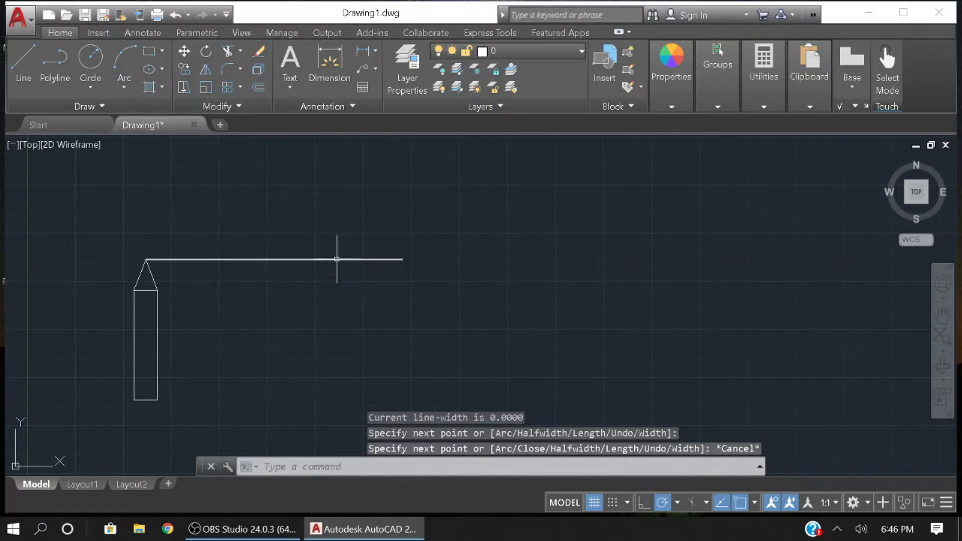
Convert the horizontal polyline to an arc whose midpoint sags about 1.8 units straight below the original line
left_click(273, 260)
left_click(274, 259)
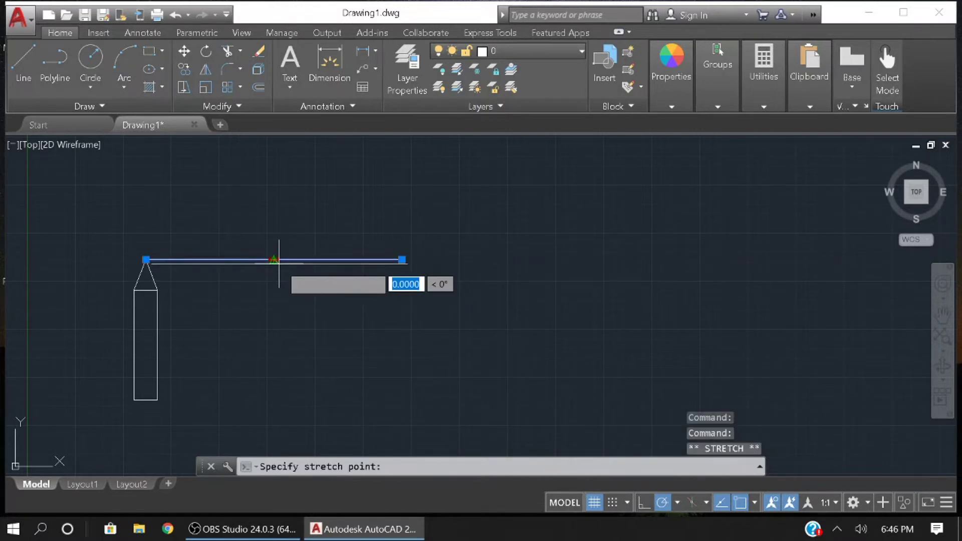
key("Escape")
mouse_move(274, 260)
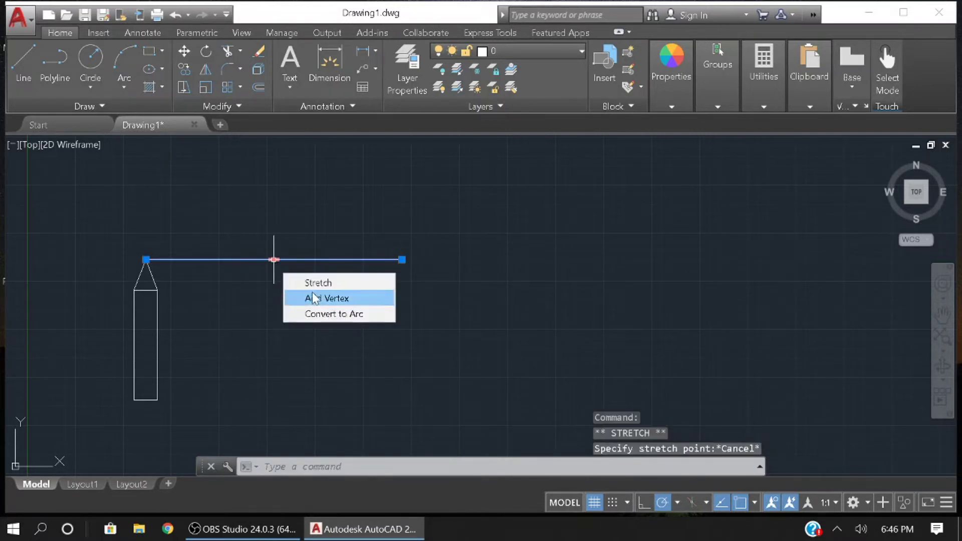
left_click(331, 314)
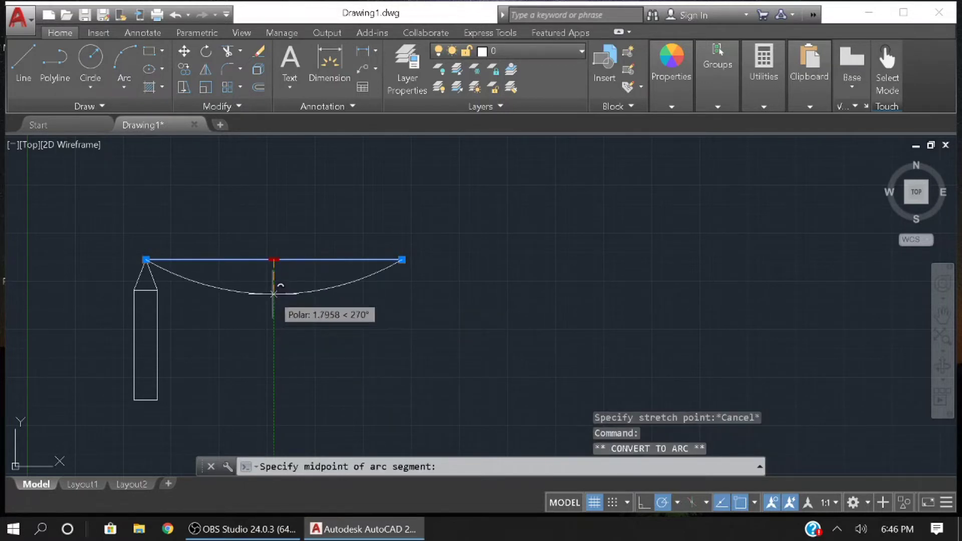
left_click(274, 294)
key("Escape")
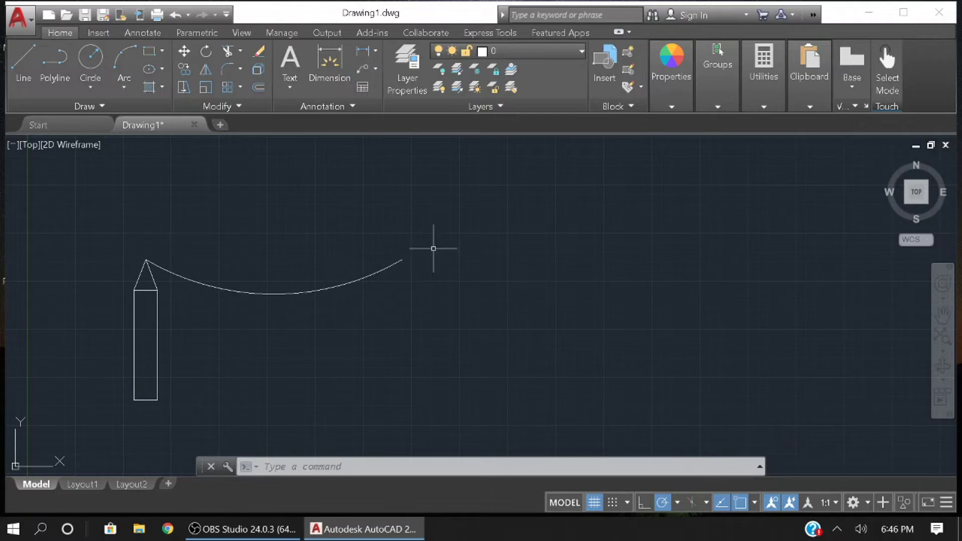
Create a path array of the pencil shape's rectangle and tip lines, using the sagging arc as the path curve
left_click(240, 87)
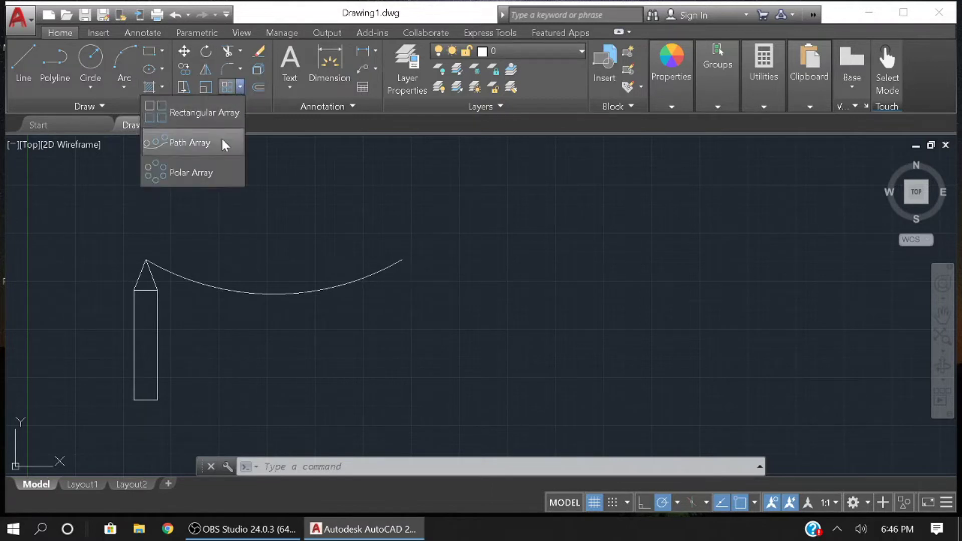
left_click(193, 143)
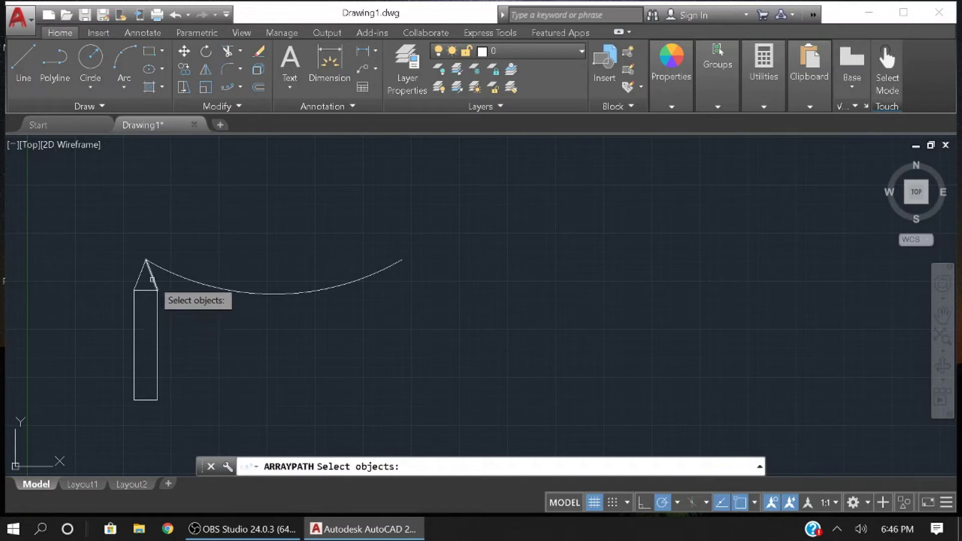
left_click(182, 345)
left_click(125, 289)
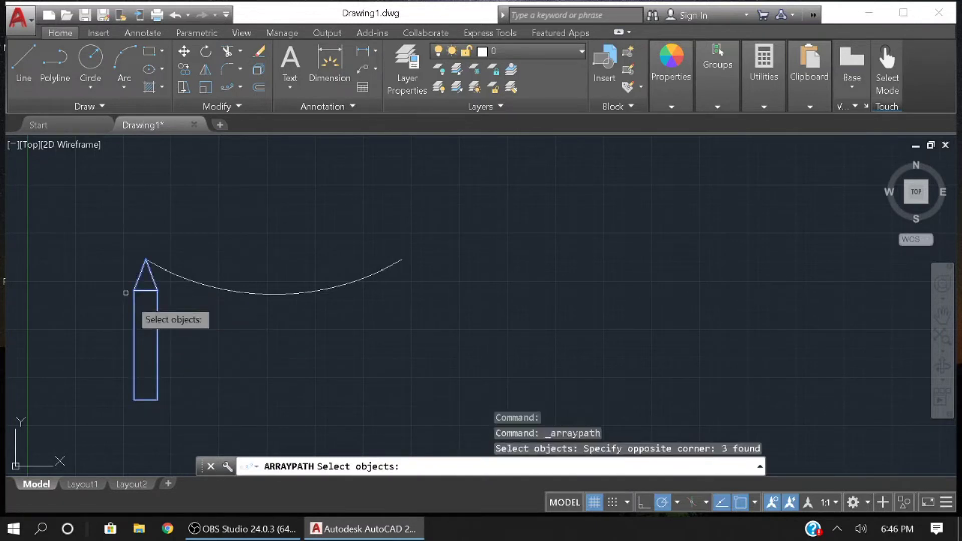
key("Return")
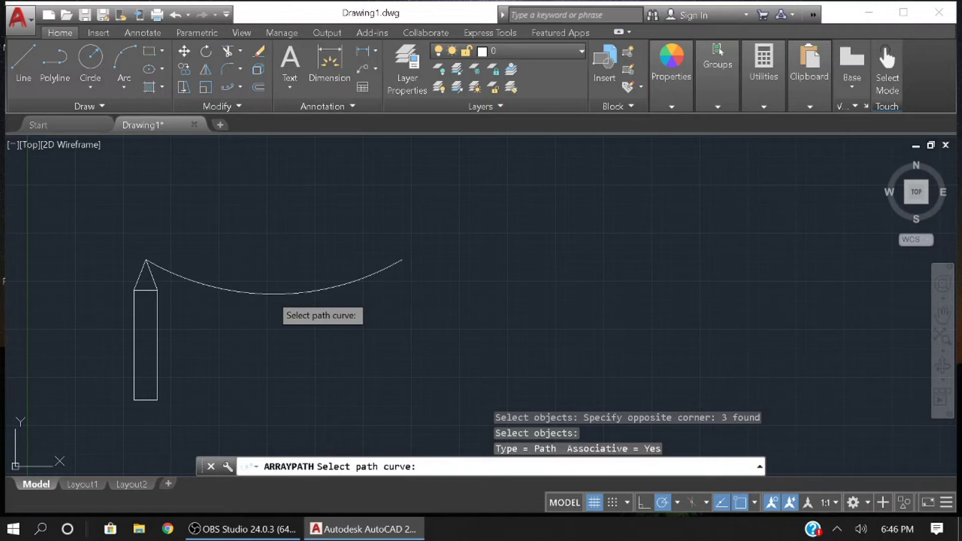
left_click(269, 294)
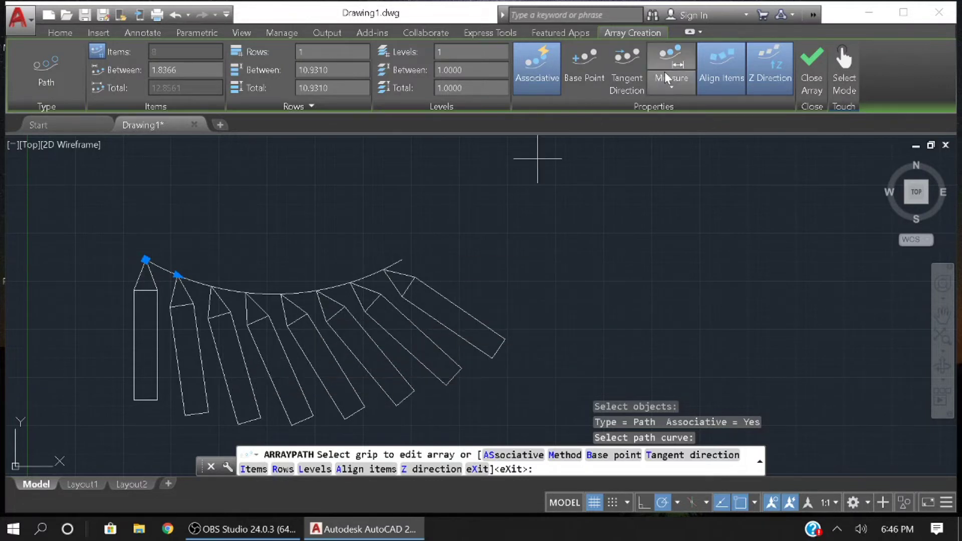
Turn off Align Items for the path array and change its distribution method from Measure to Divide
left_click(720, 83)
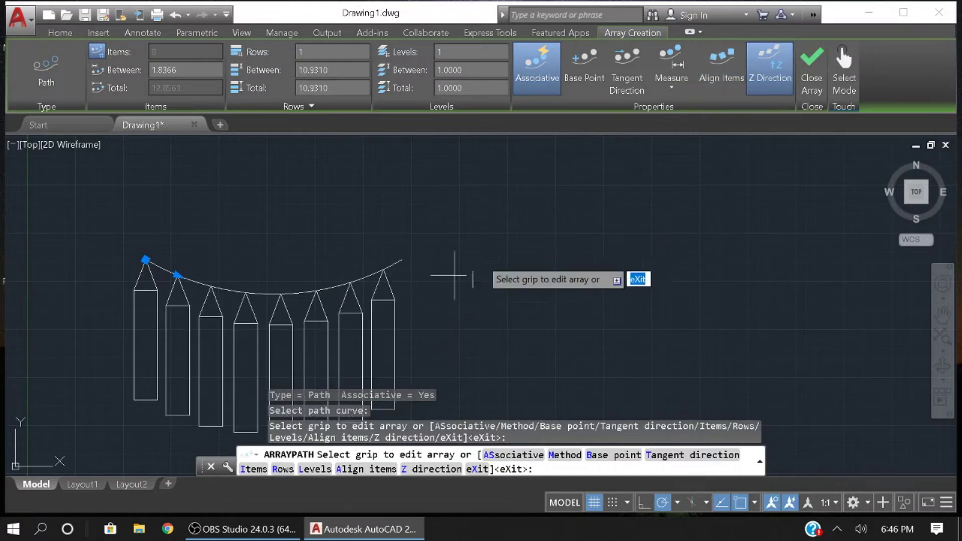
middle_click_drag(422, 275, 459, 184)
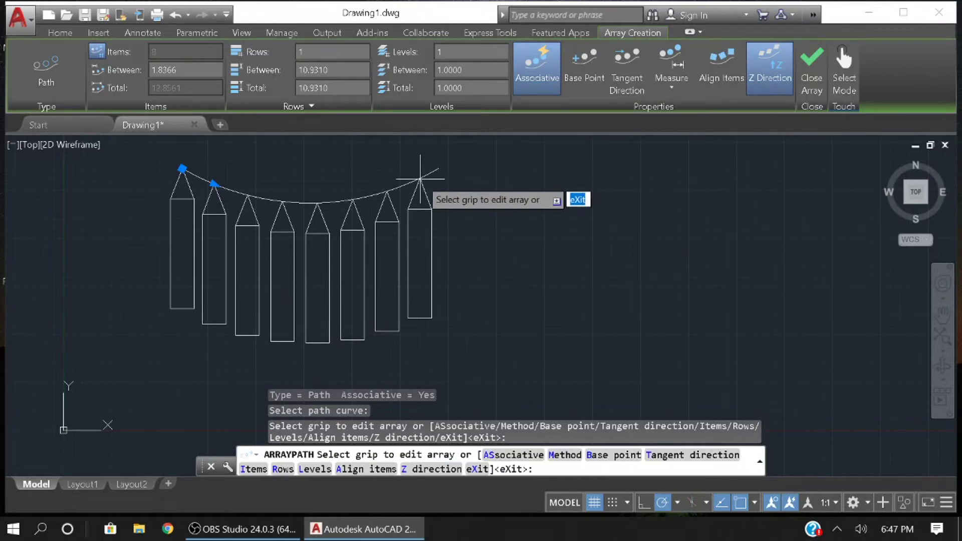
left_click(685, 90)
left_click(683, 125)
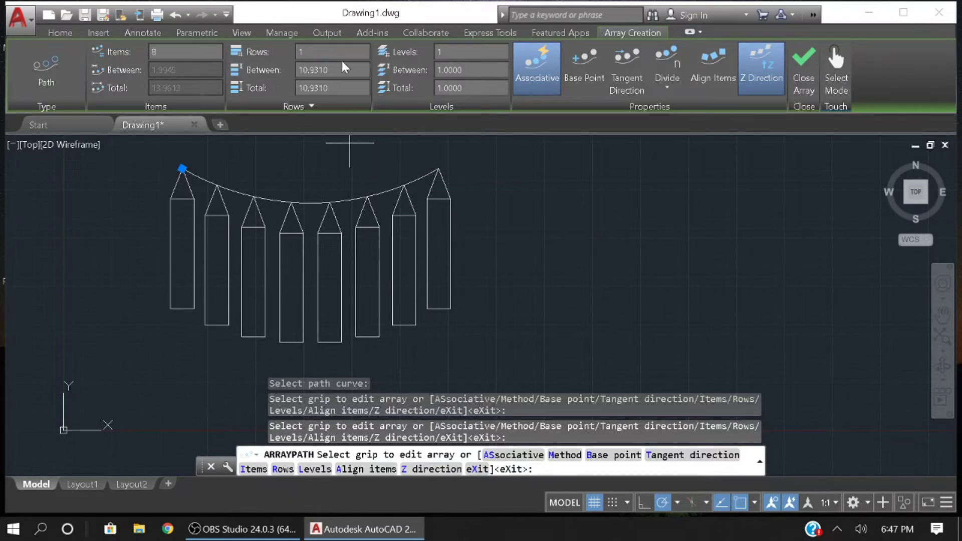
Set the path array to 2 rows, end the array command, view both rows, and select the array
key("Return")
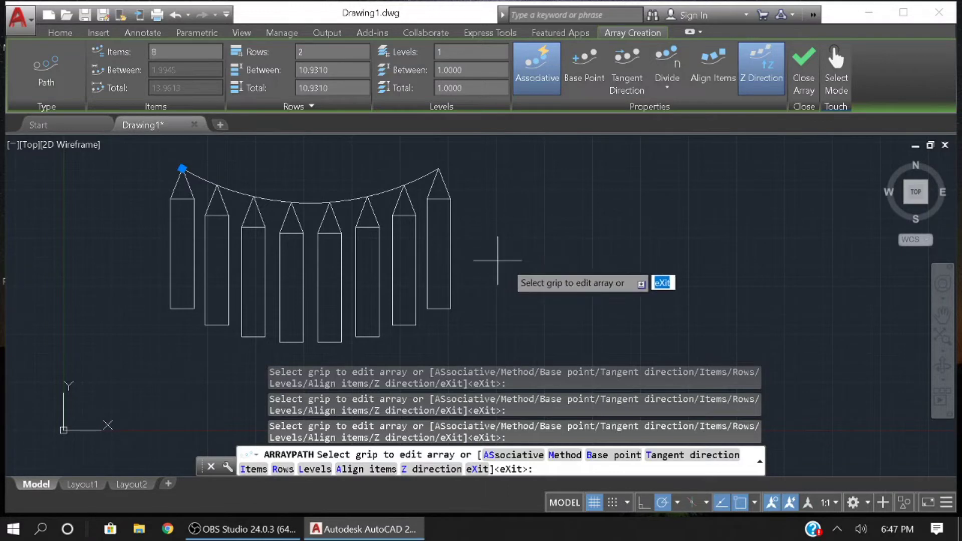
key("Escape")
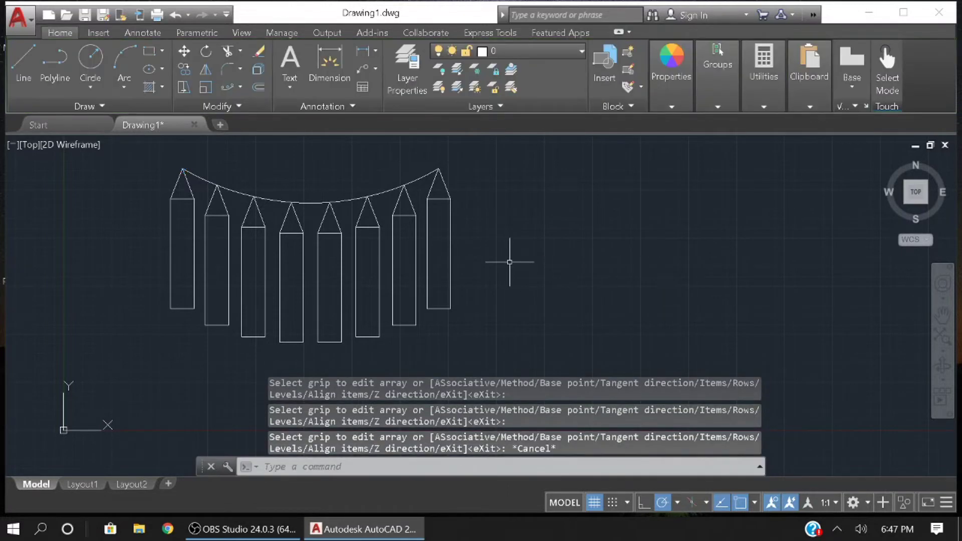
scroll(509, 261, "up", 3)
scroll(478, 286, "down", 10)
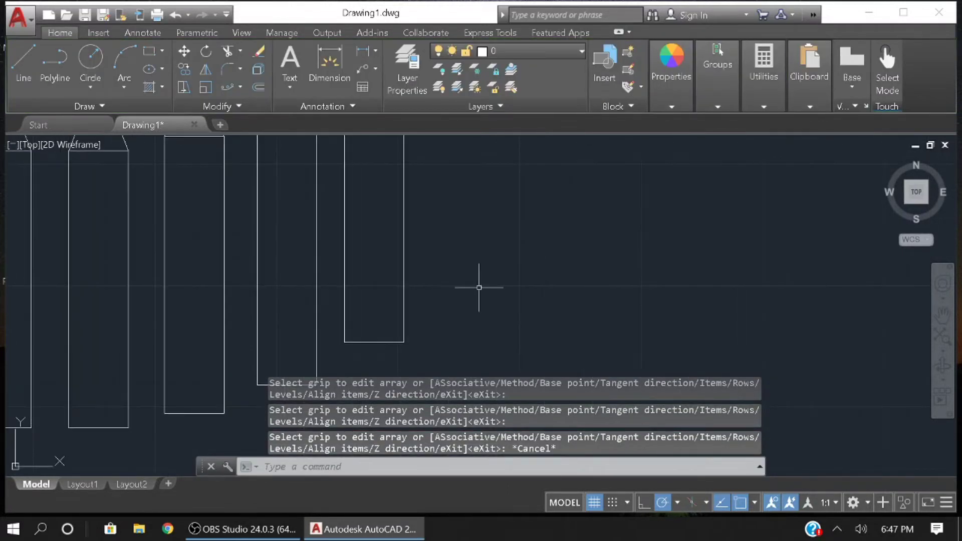
scroll(477, 285, "up", 8)
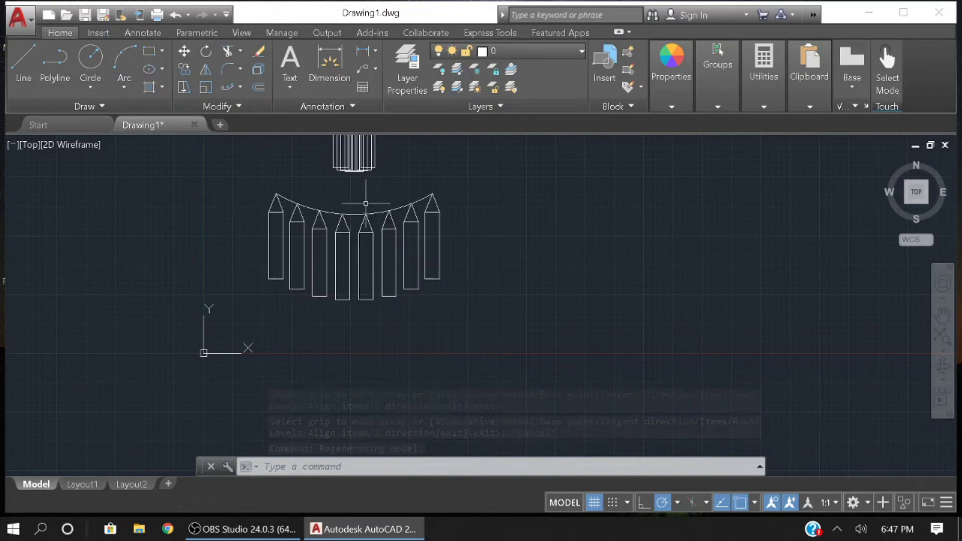
left_click(371, 250)
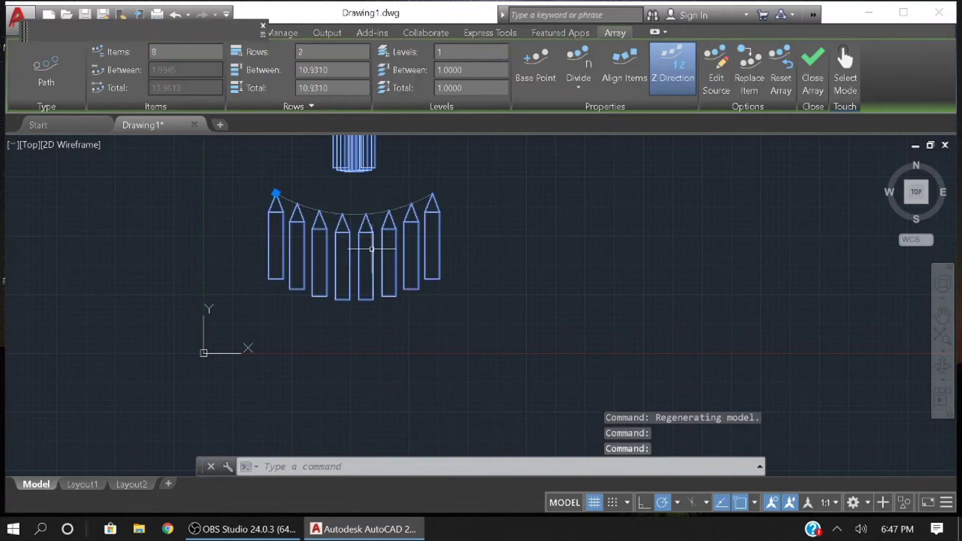
Open the Windows battery flyout and set the on-battery power mode to Better battery
key("XF86MonBrightnessUp")
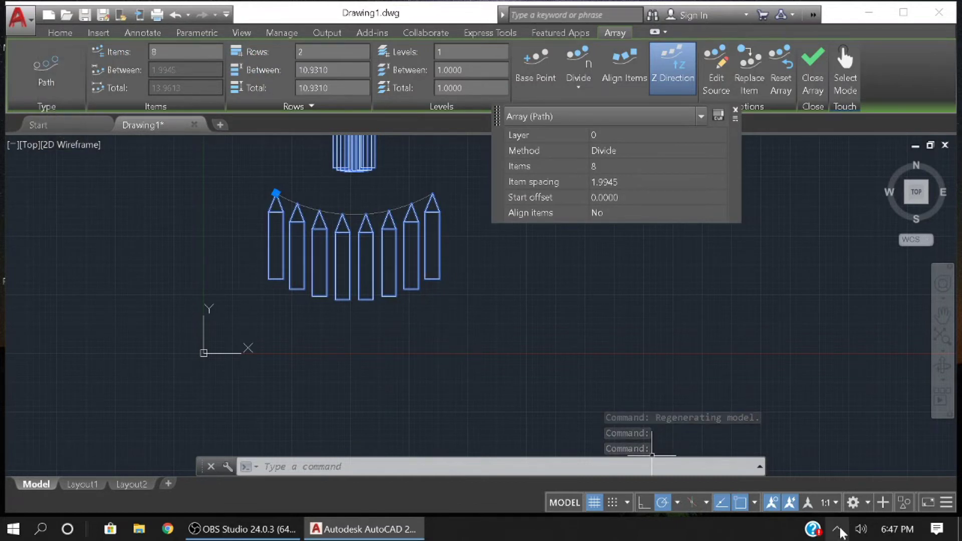
left_click(837, 530)
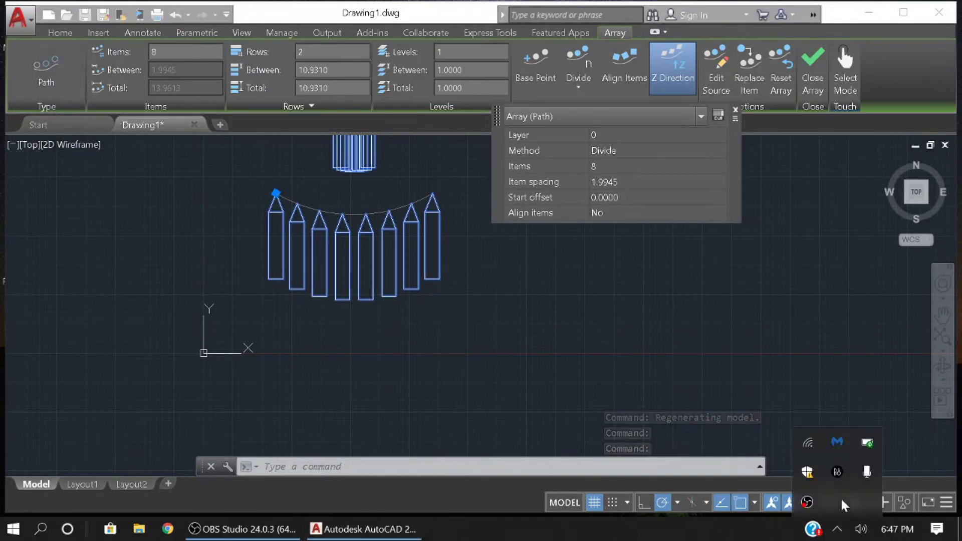
left_click(868, 446)
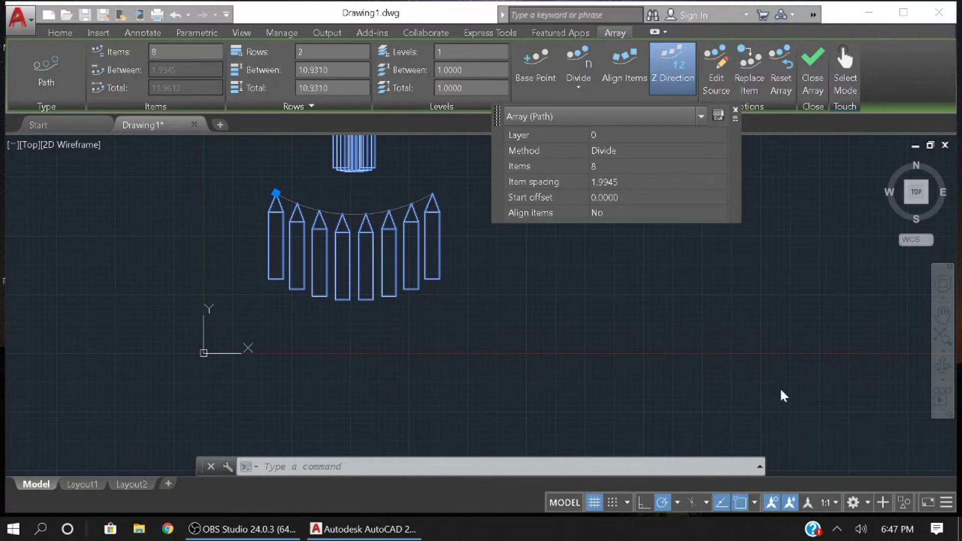
left_click(786, 421)
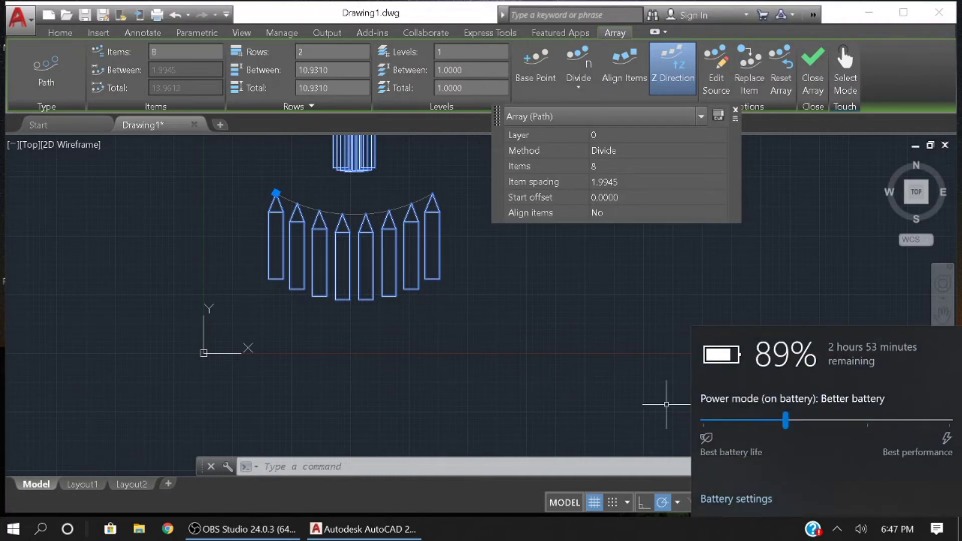
Return to the drawing and close the selected path array's quick properties
left_click(542, 360)
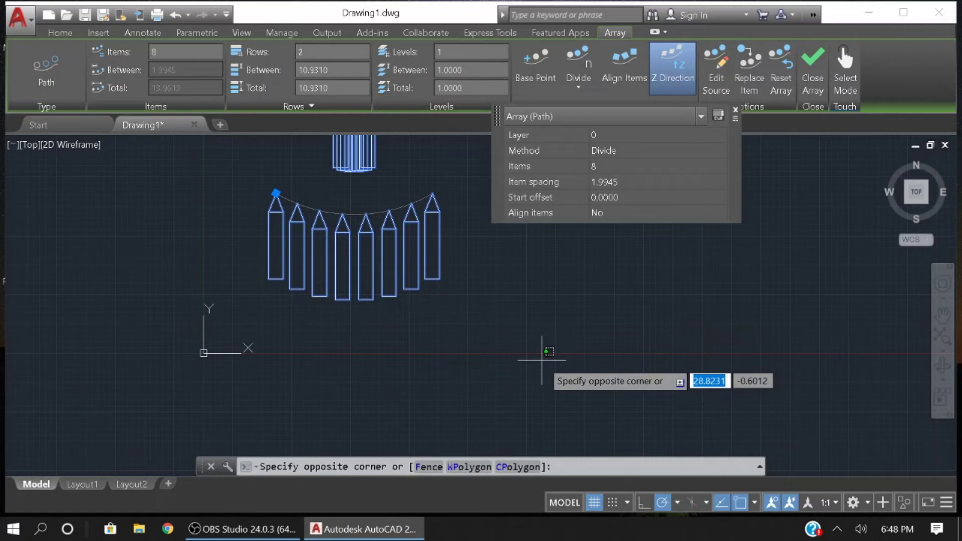
key("Escape")
left_click(735, 110)
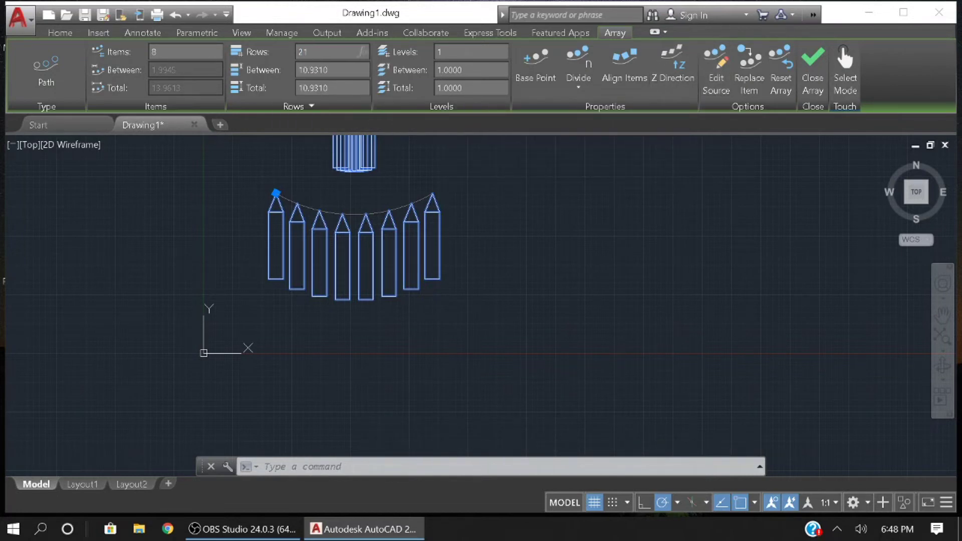
Set the path array back to 1 row, end array editing and explode the array into separate lines
key("Return")
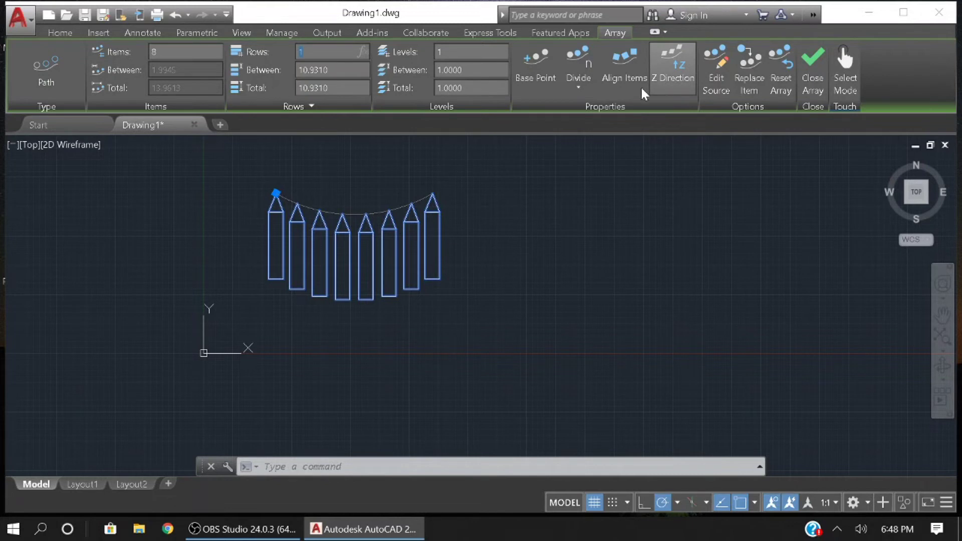
left_click(716, 91)
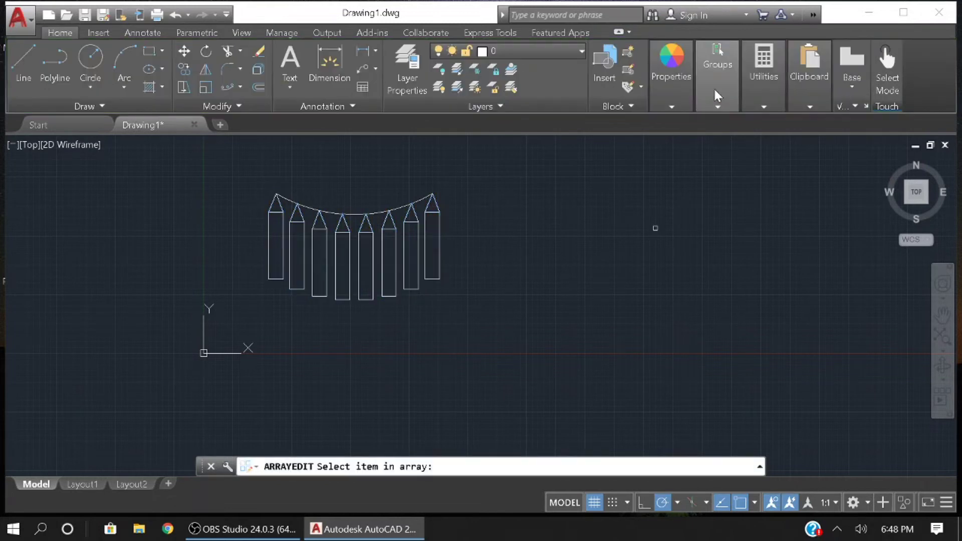
left_click(262, 66)
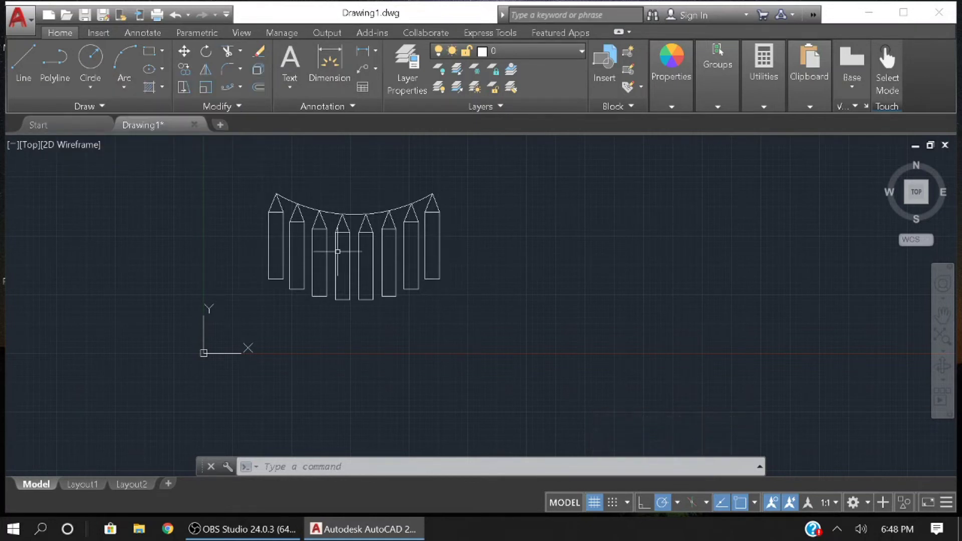
Draw a horizontal line from the first pencil's lower outer corner to the last pencil's lower outer corner
scroll(379, 275, "up", 2)
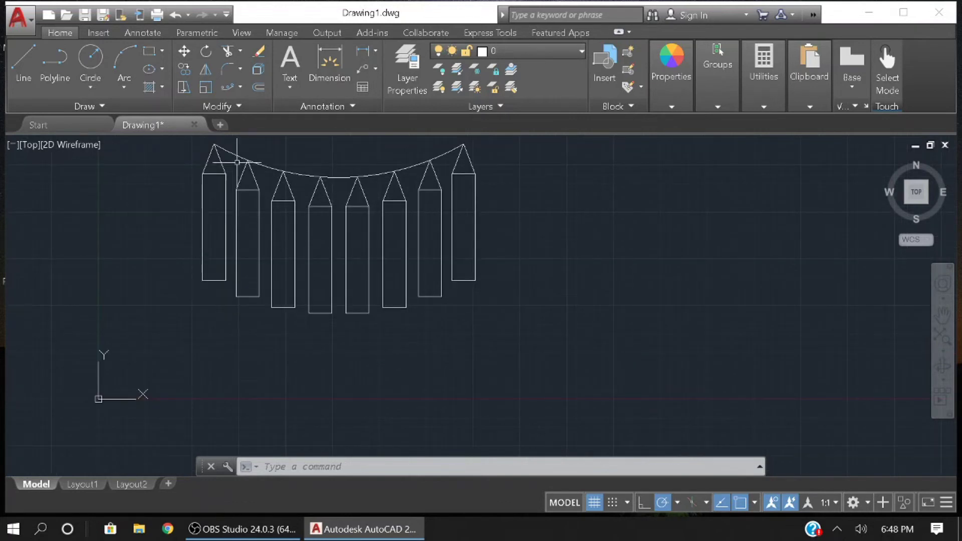
left_click(23, 63)
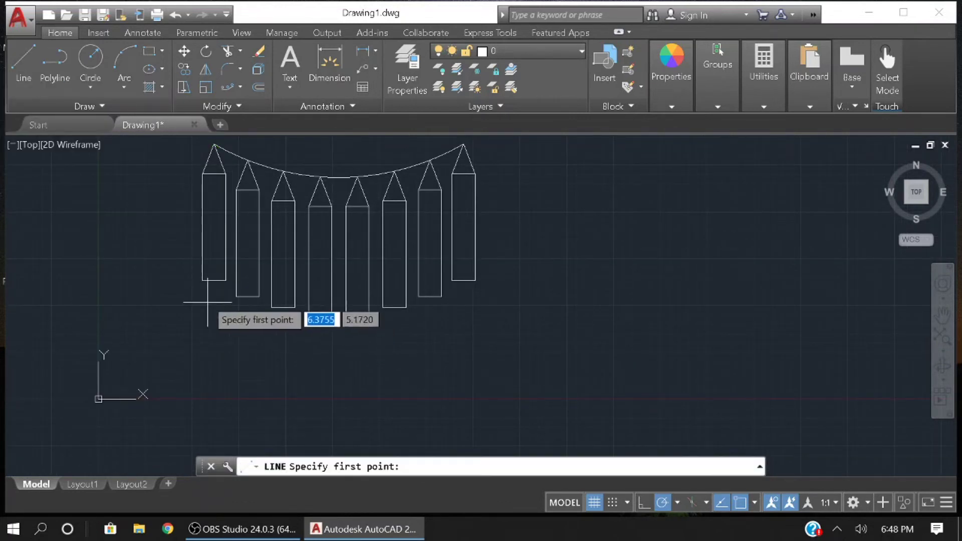
left_click(202, 281)
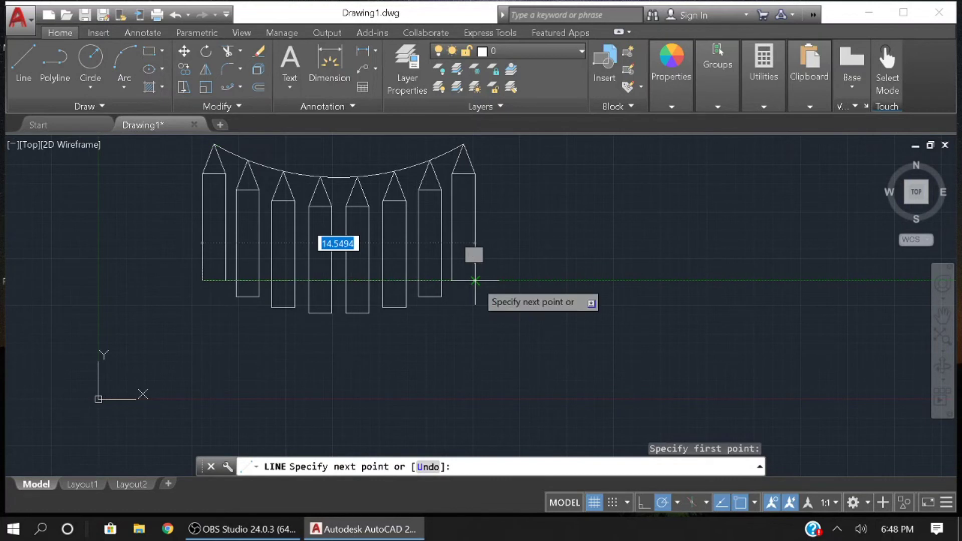
left_click(475, 281)
key("Escape")
Trim the pencil sides that extend below the horizontal line
left_click(517, 335)
left_click(190, 134)
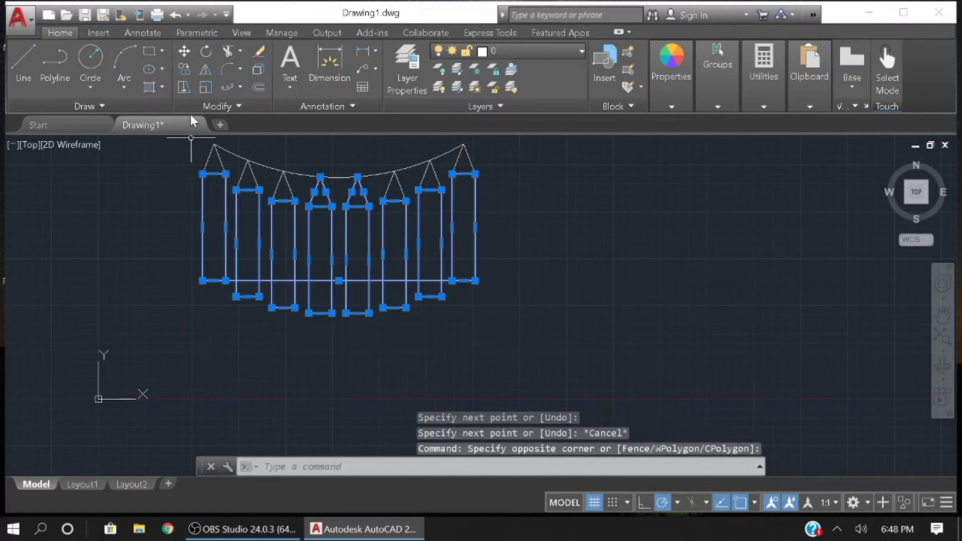
left_click(226, 52)
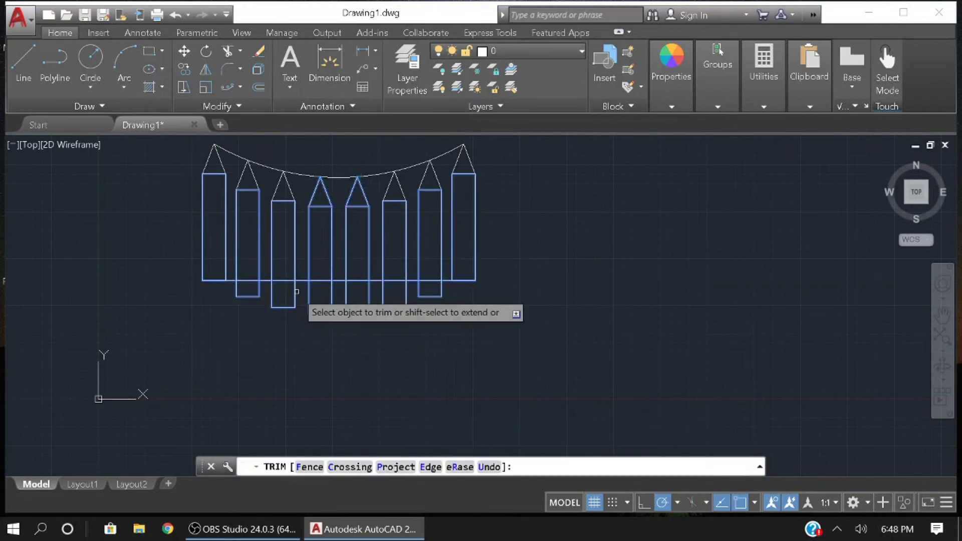
left_click(277, 290)
left_click(221, 281)
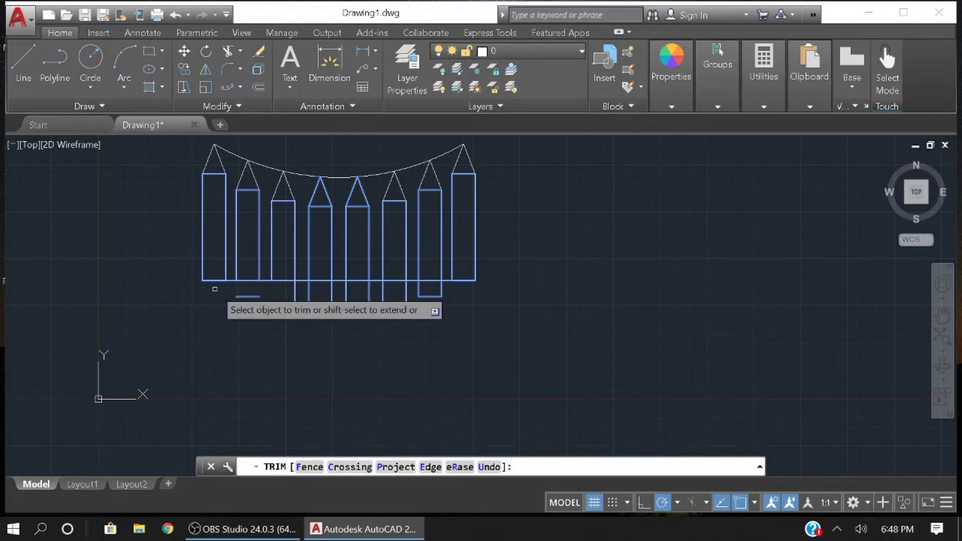
left_click(300, 290)
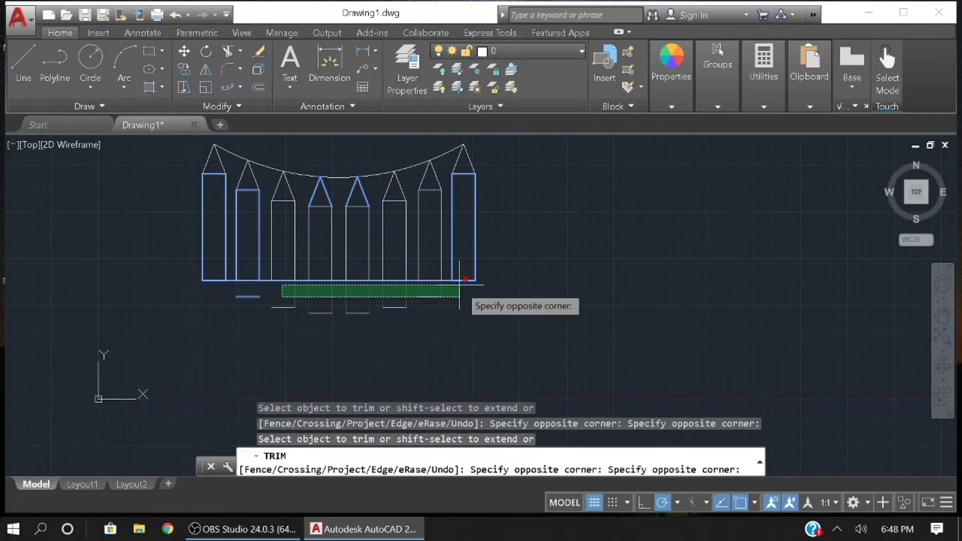
left_click(461, 301)
key("Escape")
Erase the six leftover short segments below the horizontal line
left_click(469, 347)
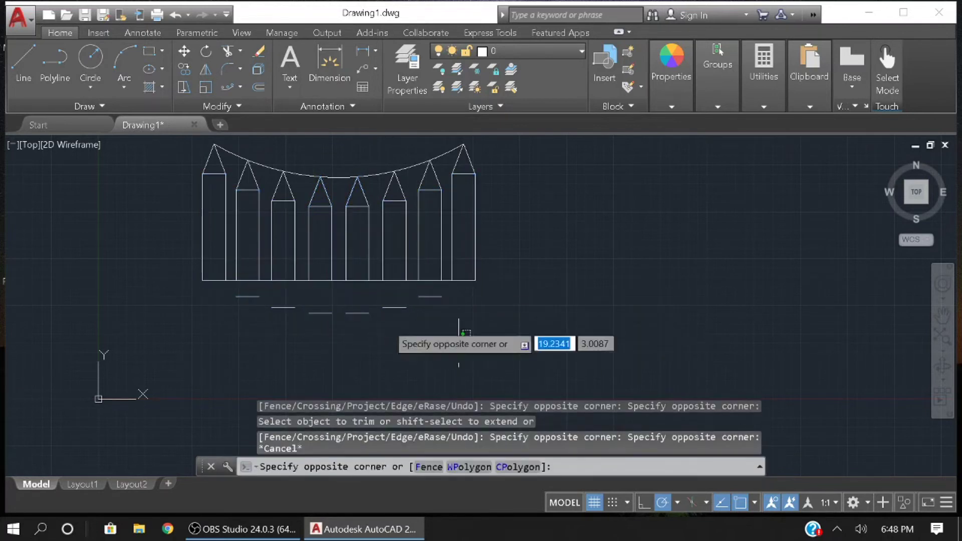
left_click(226, 278)
key("Delete")
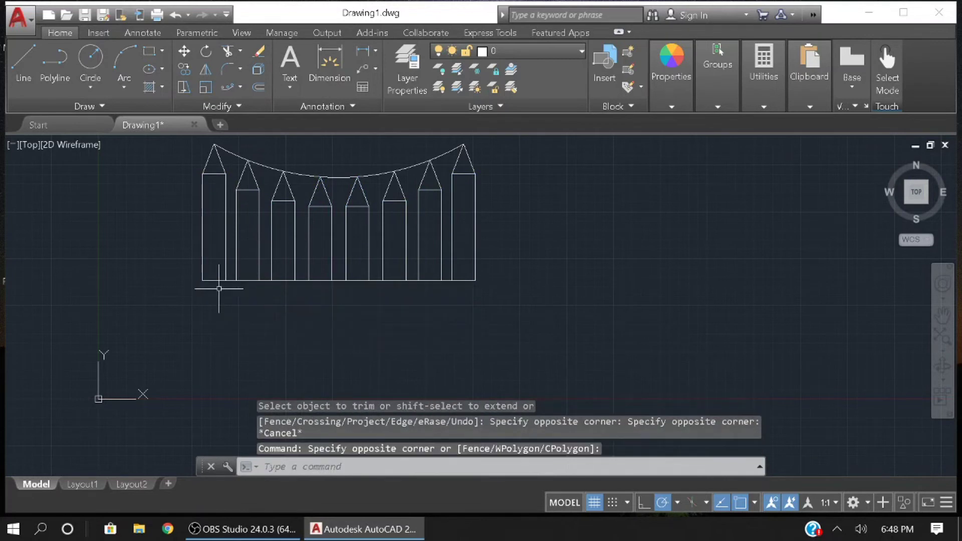
Erase the whole fence drawing, including the arc and the base line
scroll(341, 350, "up", 2)
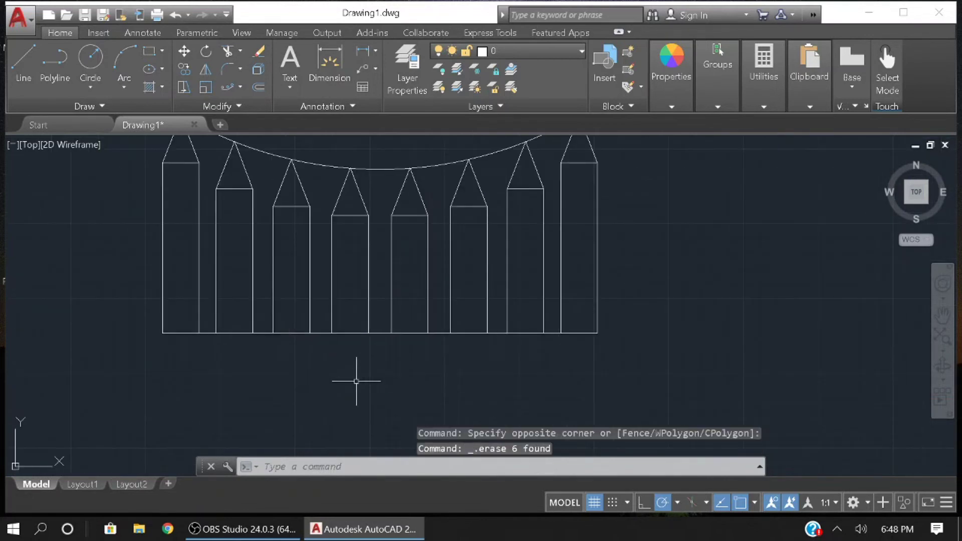
scroll(377, 244, "down", 3)
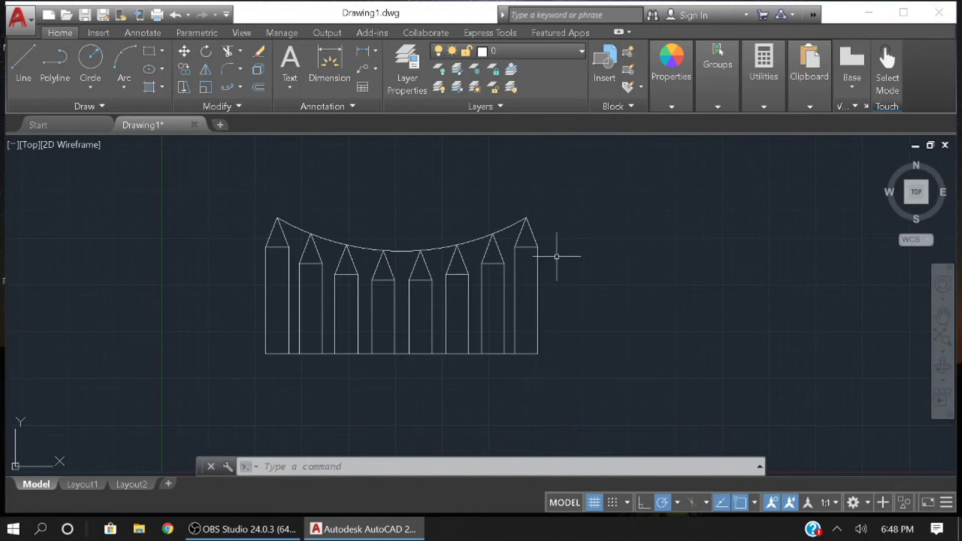
left_click(560, 375)
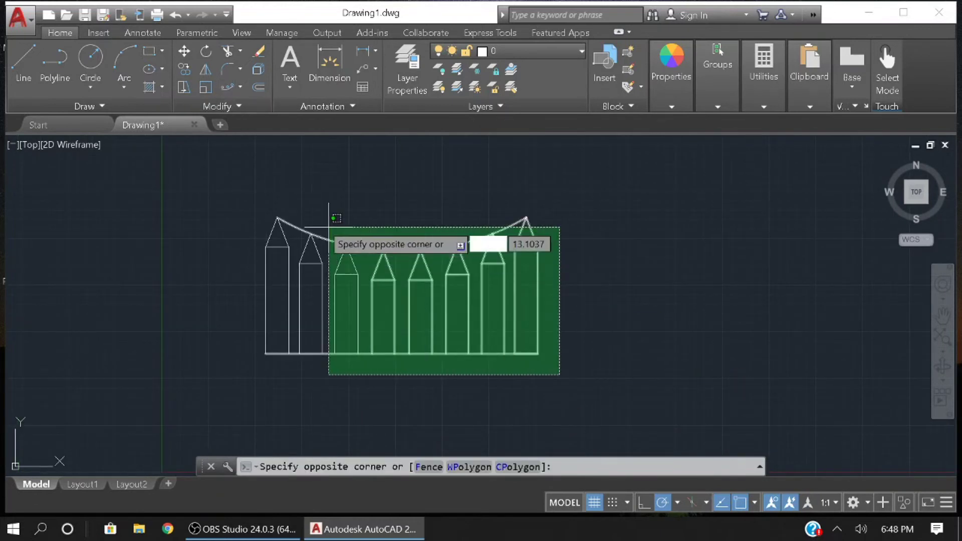
left_click(224, 182)
key("Delete")
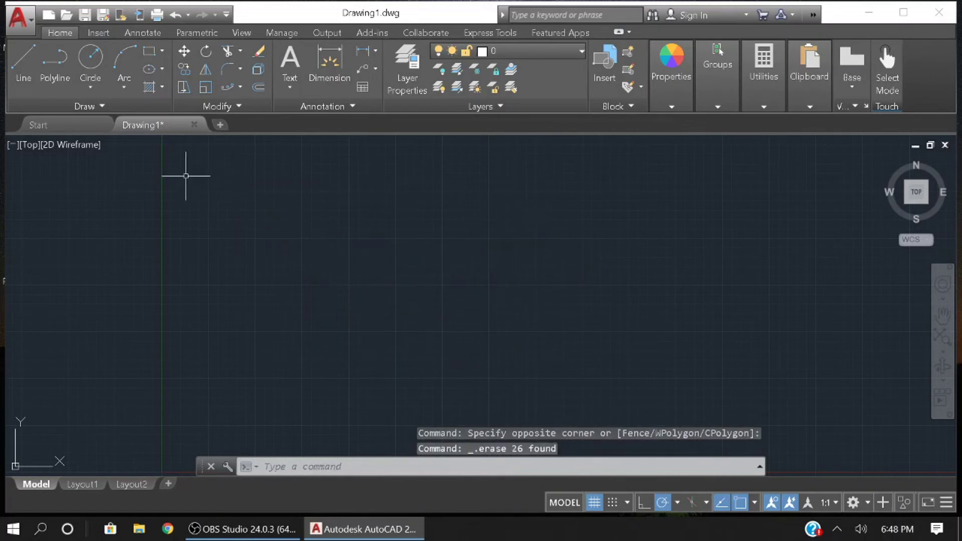
Draw a circle with a radius of about 1.55 in the empty drawing
left_click(240, 87)
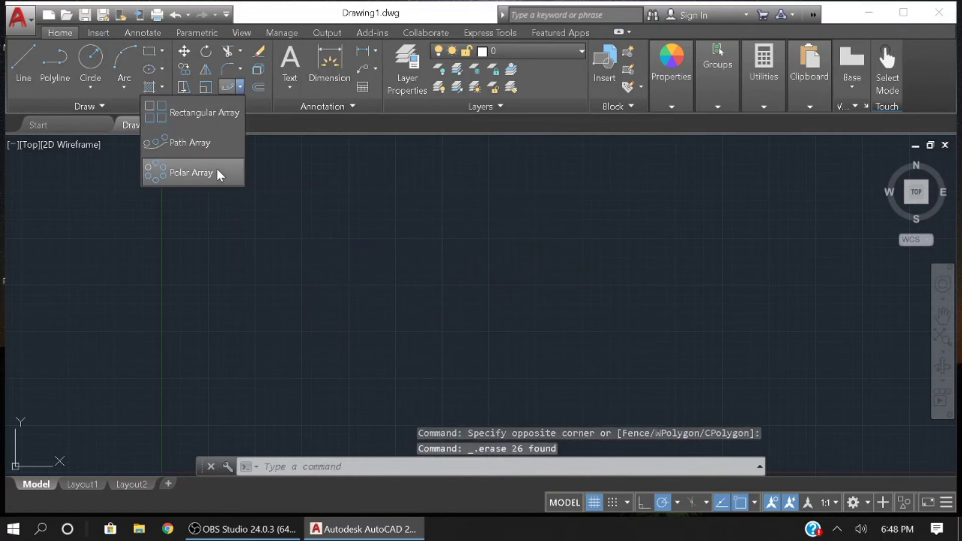
left_click(90, 58)
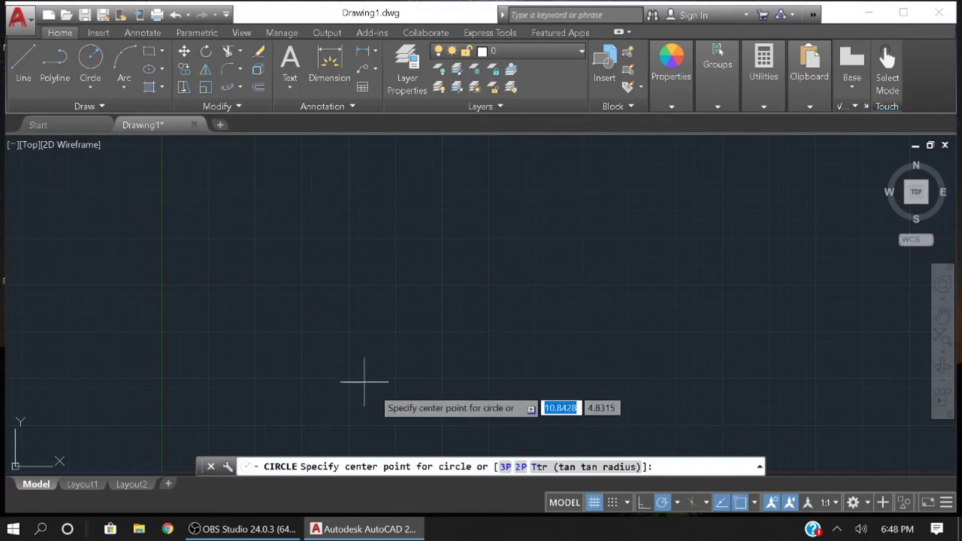
left_click(350, 234)
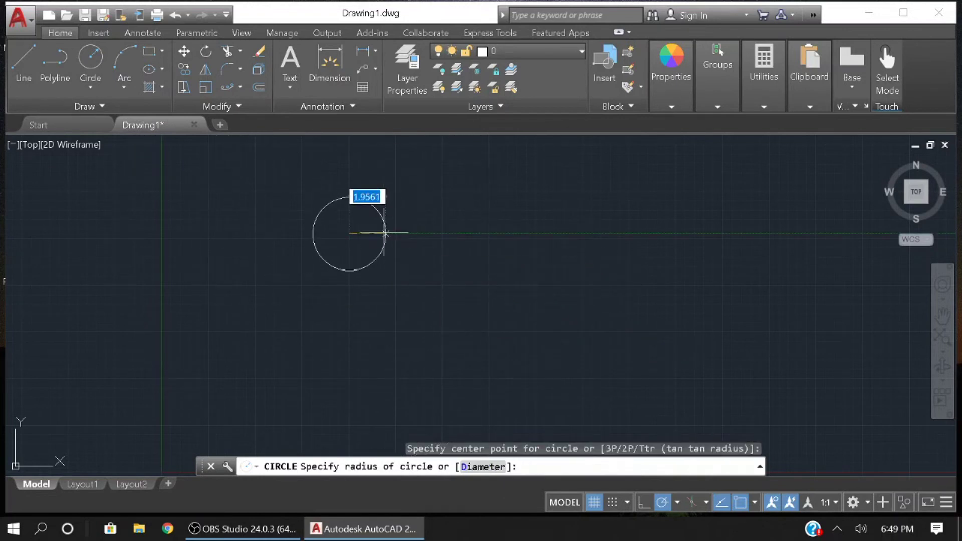
left_click(379, 233)
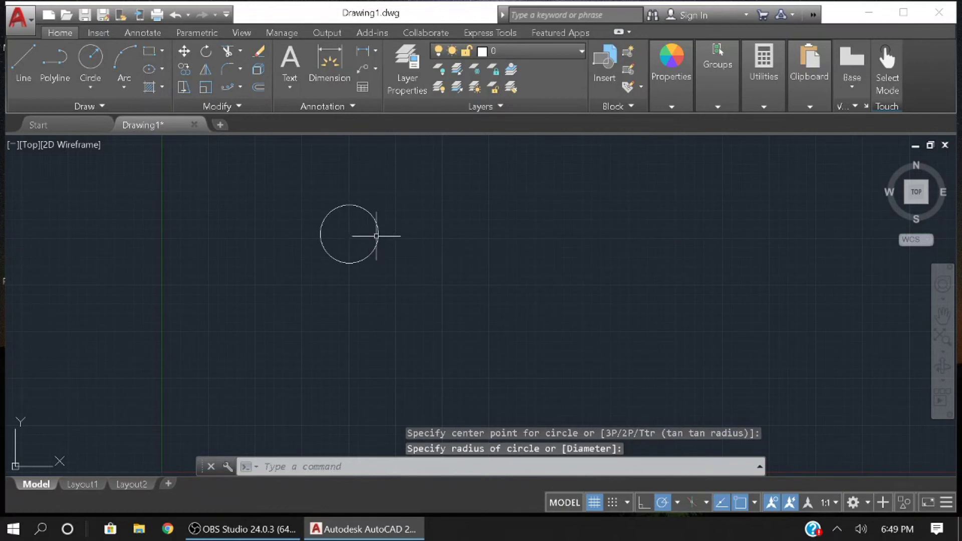
left_click(447, 268)
key("Escape")
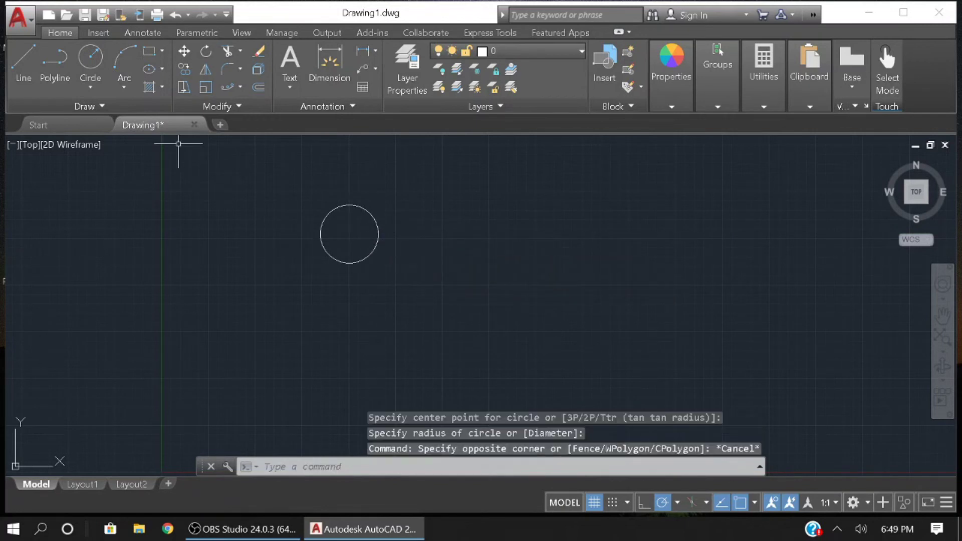
Draw a small circle centred on the large circle's left quadrant point
scroll(338, 231, "up", 4)
scroll(345, 231, "up", 2)
middle_click_drag(371, 273, 423, 314)
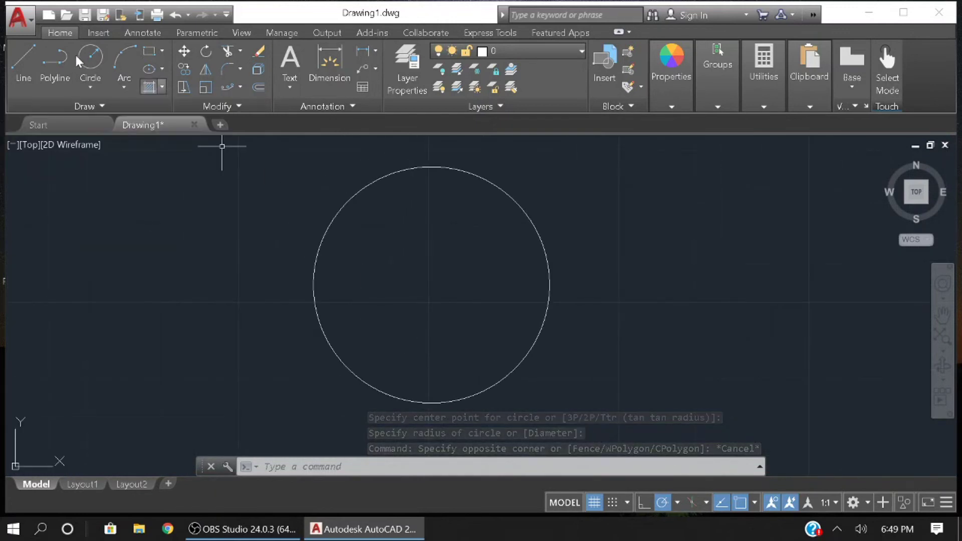
left_click(90, 60)
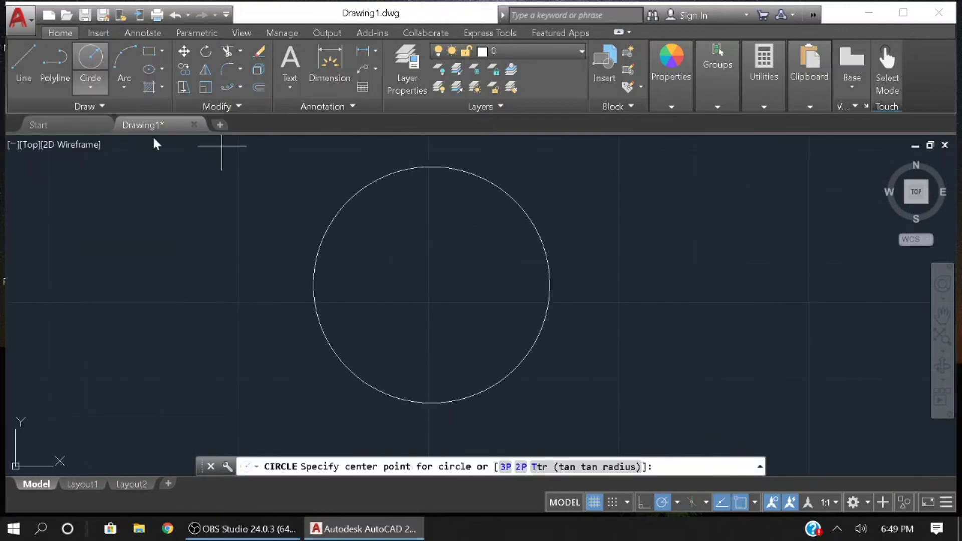
left_click(313, 284)
left_click(336, 284)
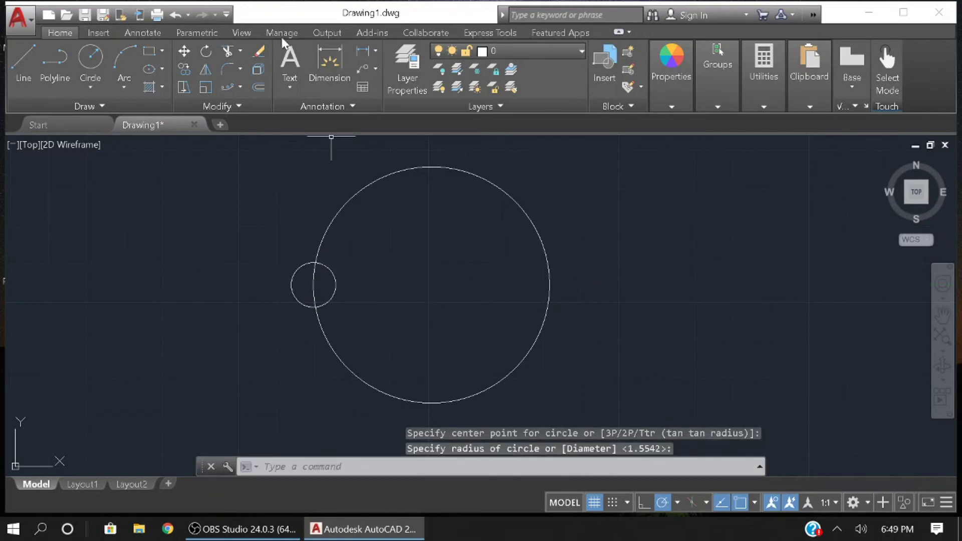
Create a polar array of the small circle around the large circle's centre
left_click(241, 87)
left_click(241, 88)
left_click(221, 168)
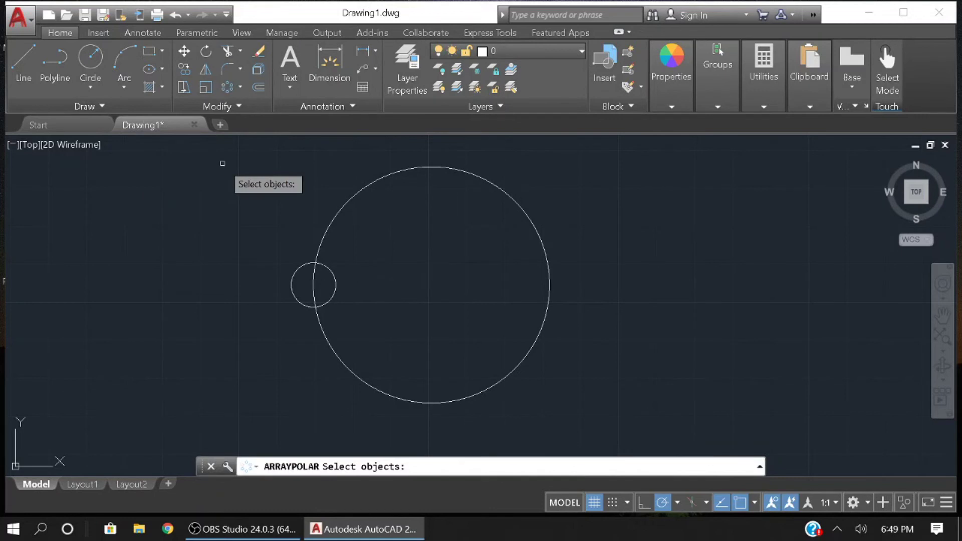
left_click(333, 299)
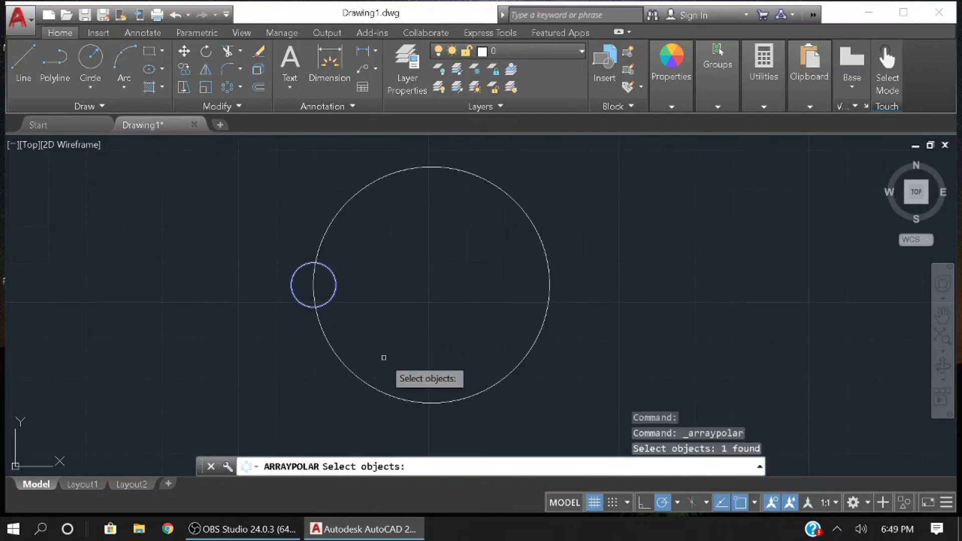
key("Return")
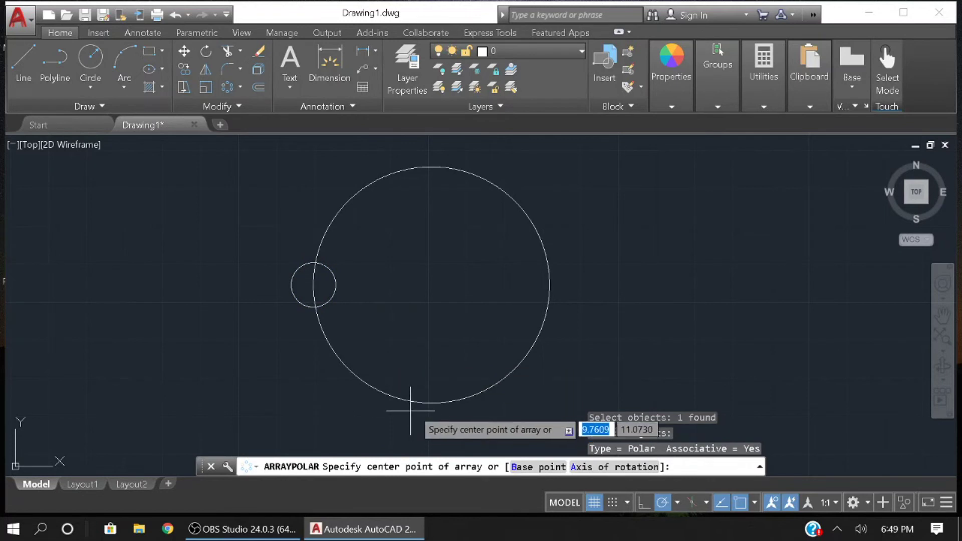
left_click(431, 284)
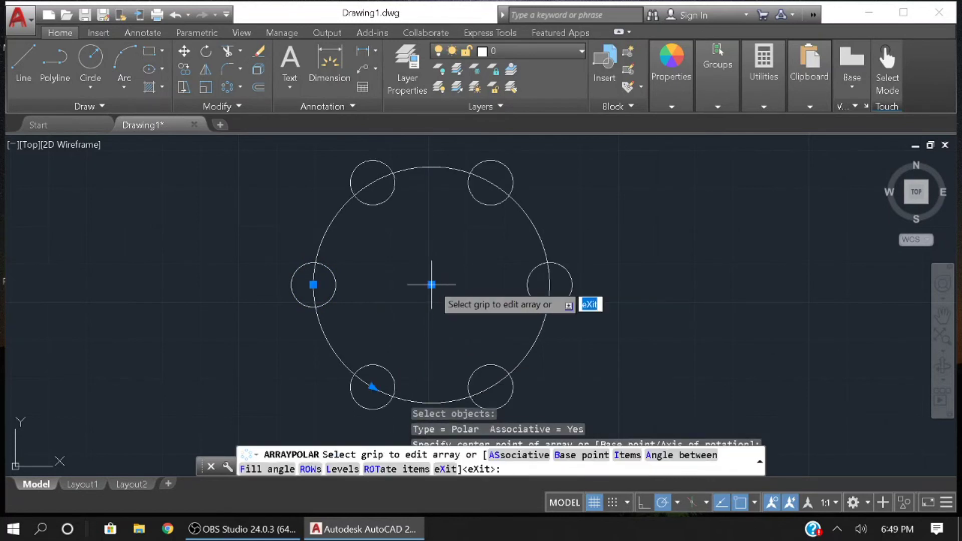
Try changing the angle between items with the array's grip, and set the polar array to 9 items and 2 rows
left_click(372, 387)
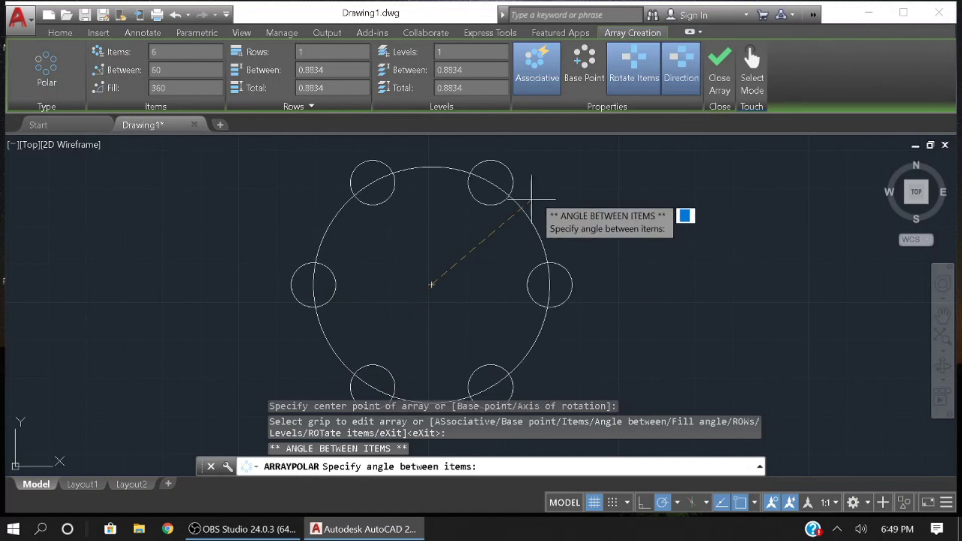
left_click(455, 284)
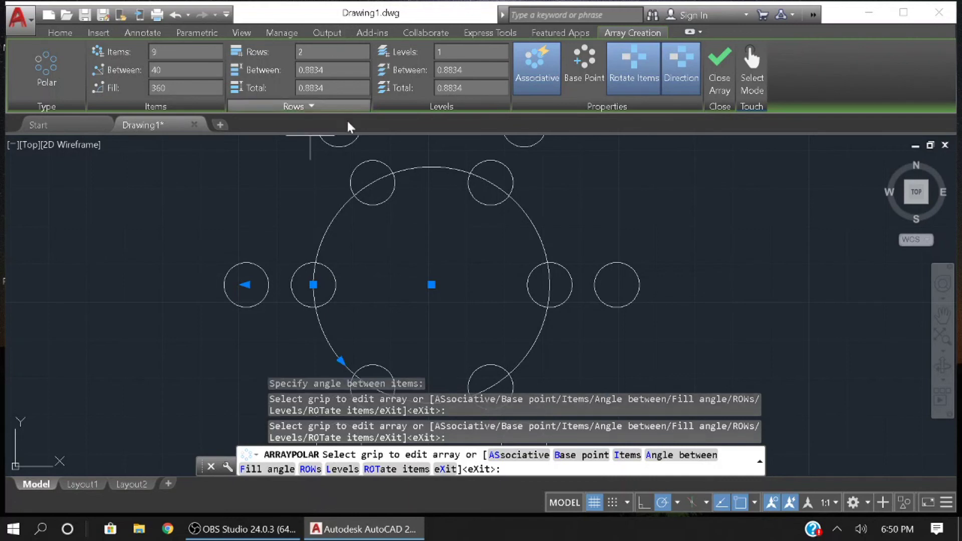
scroll(401, 215, "down", 8)
scroll(405, 224, "up", 4)
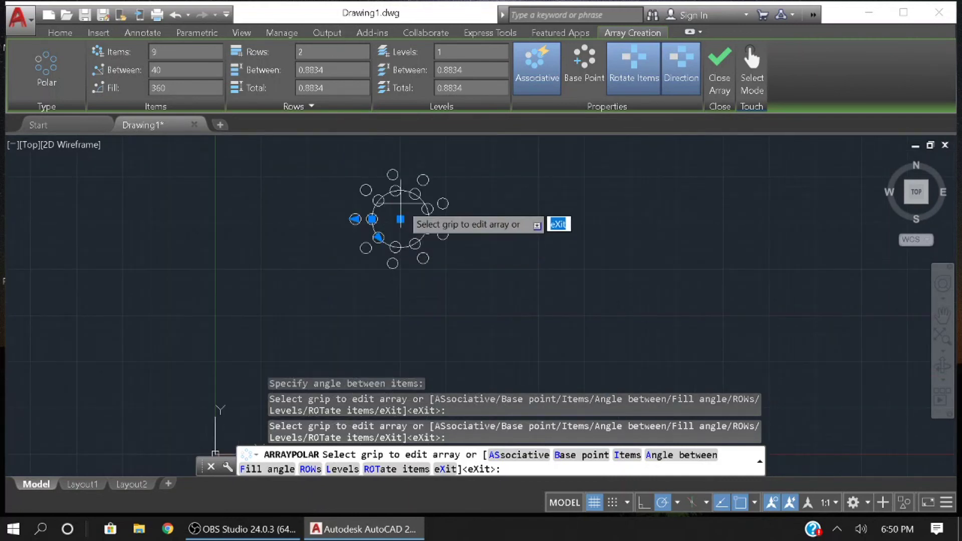
scroll(401, 204, "up", 2)
scroll(402, 234, "down", 1)
middle_click_drag(407, 234, 504, 244)
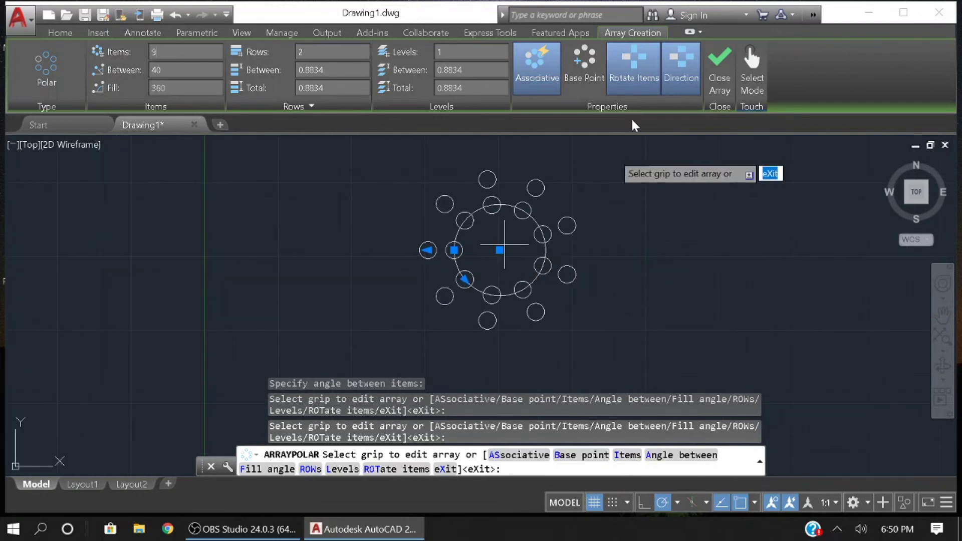
Toggle the polar array's Direction option off and back on, and turn off Associative
left_click(686, 80)
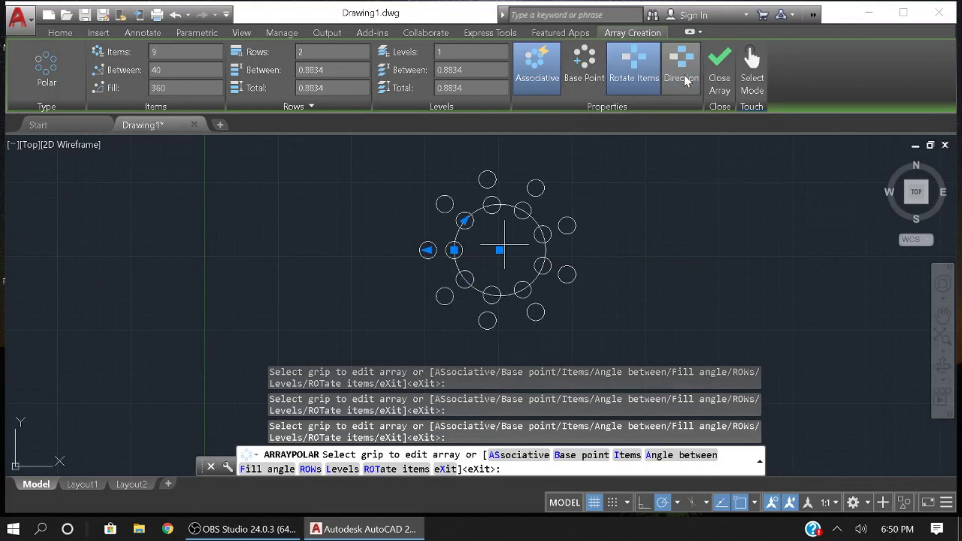
left_click(685, 80)
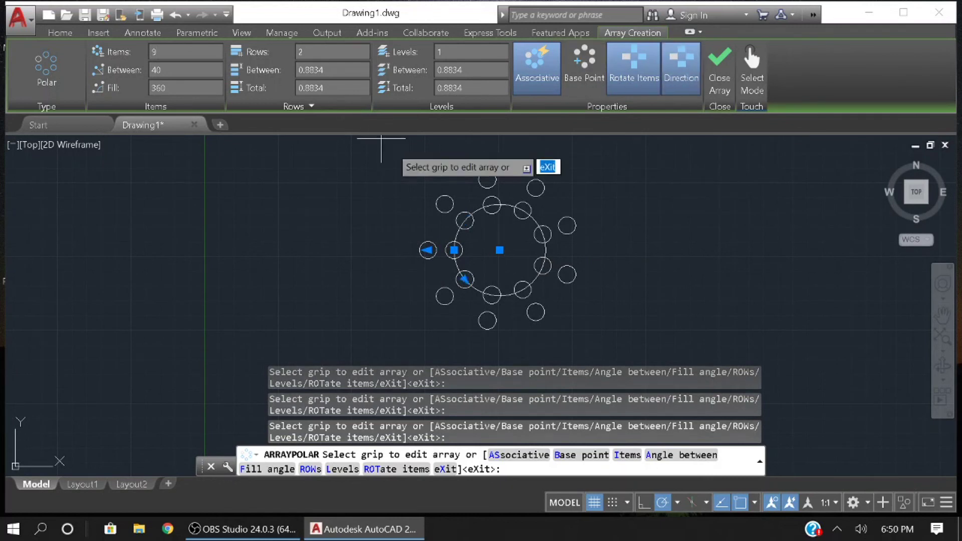
left_click(536, 81)
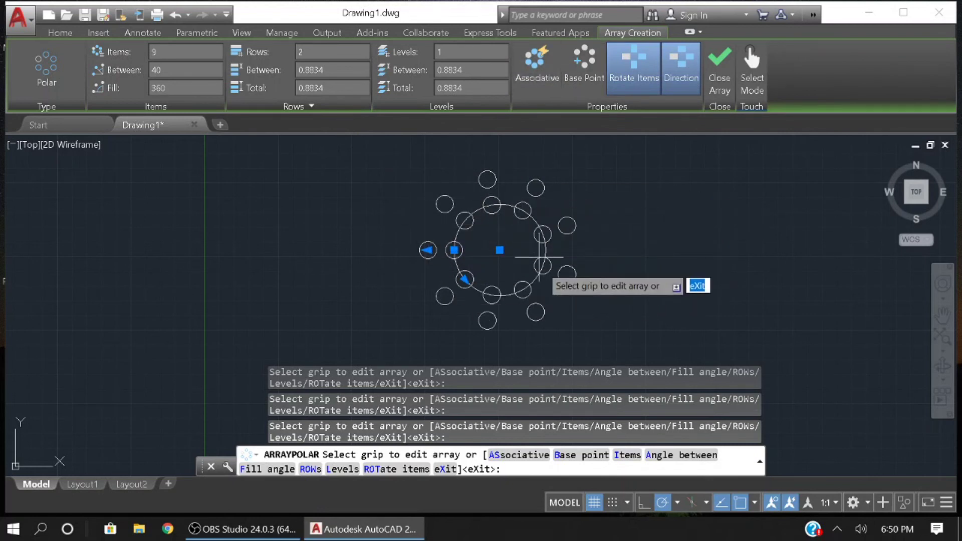
Reduce the polar array to 1 row and finish creating the array
left_click(68, 33)
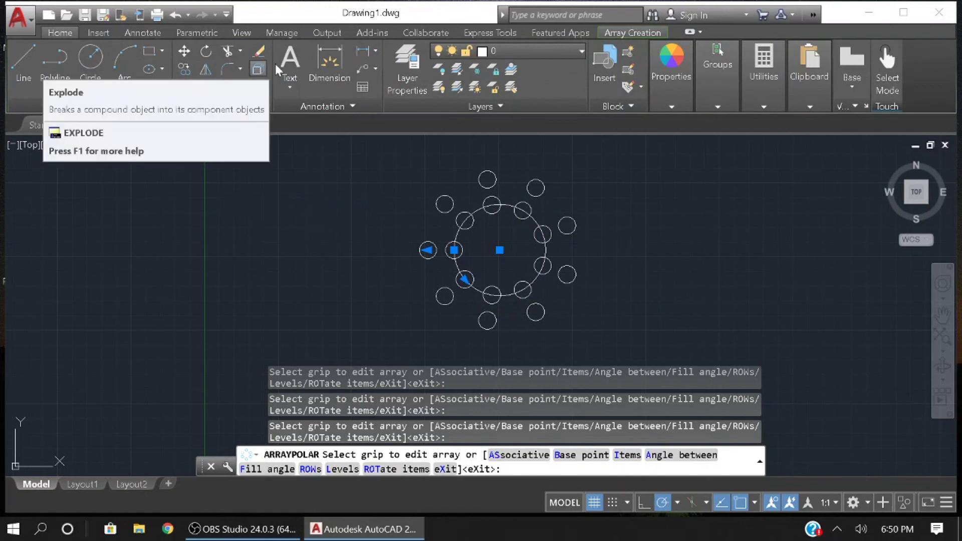
left_click(612, 36)
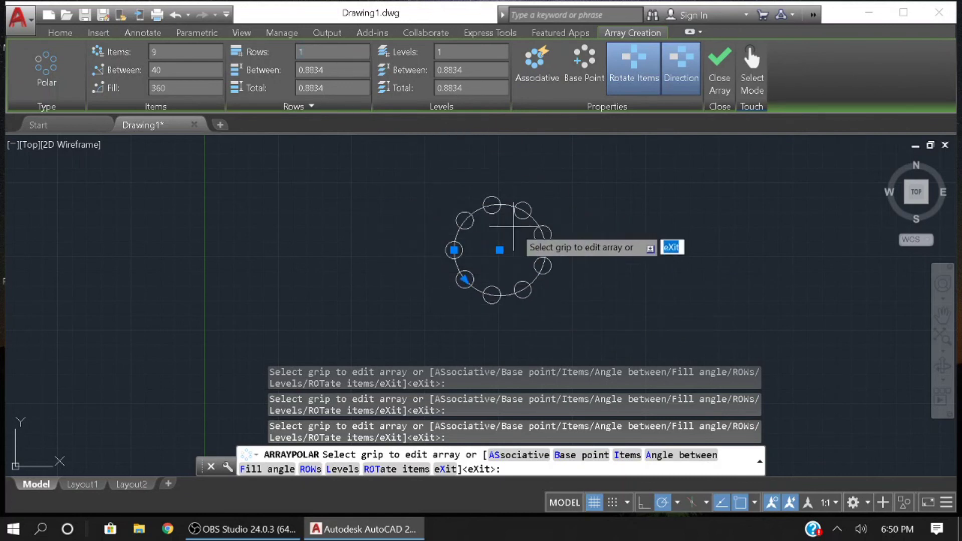
left_click(719, 70)
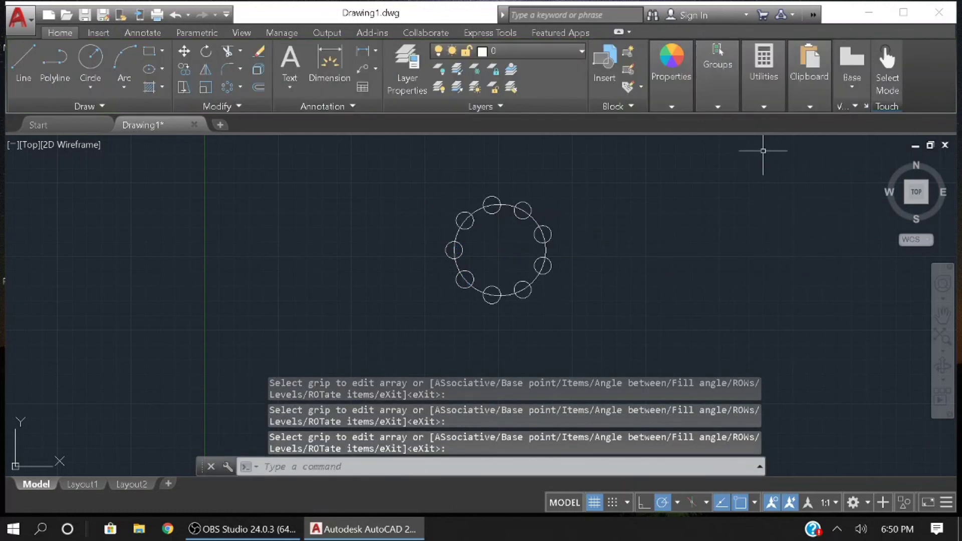
Check that the arrayed small circles can be selected individually on the large circle, and clear the selection
left_click(472, 279)
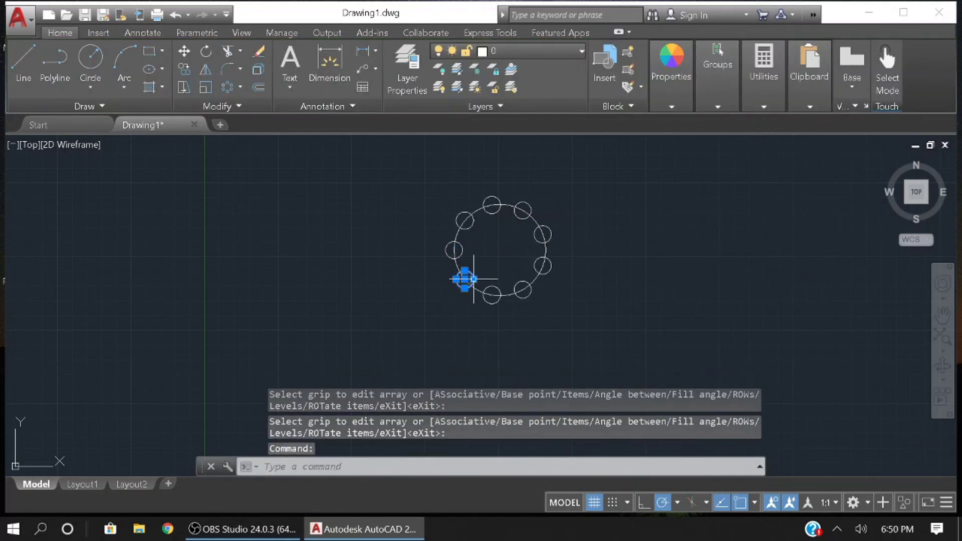
left_click(454, 250)
left_click(467, 220)
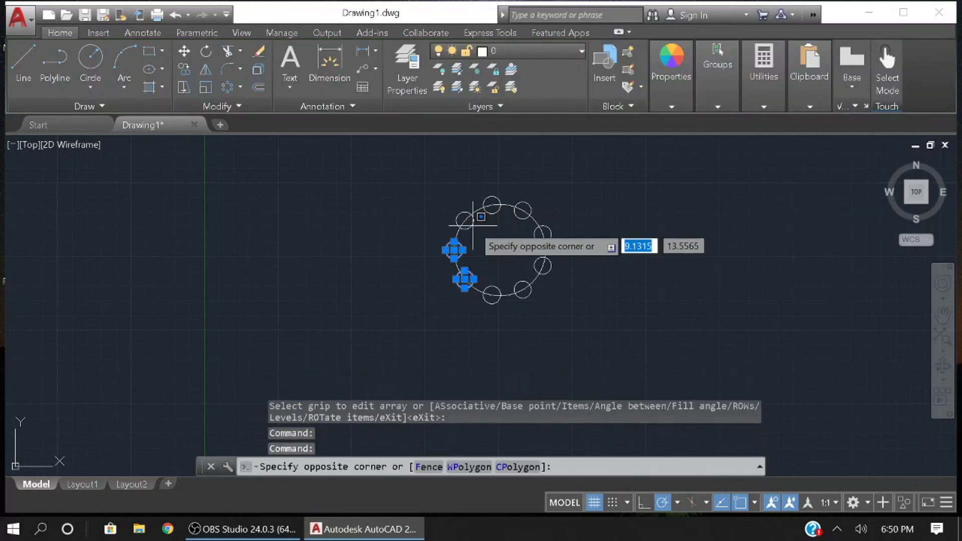
key("Escape")
key("Escape")
key("Escape")
scroll(513, 279, "up", 3)
scroll(501, 237, "down", 3)
middle_click_drag(481, 249, 430, 286)
scroll(430, 286, "up", 2)
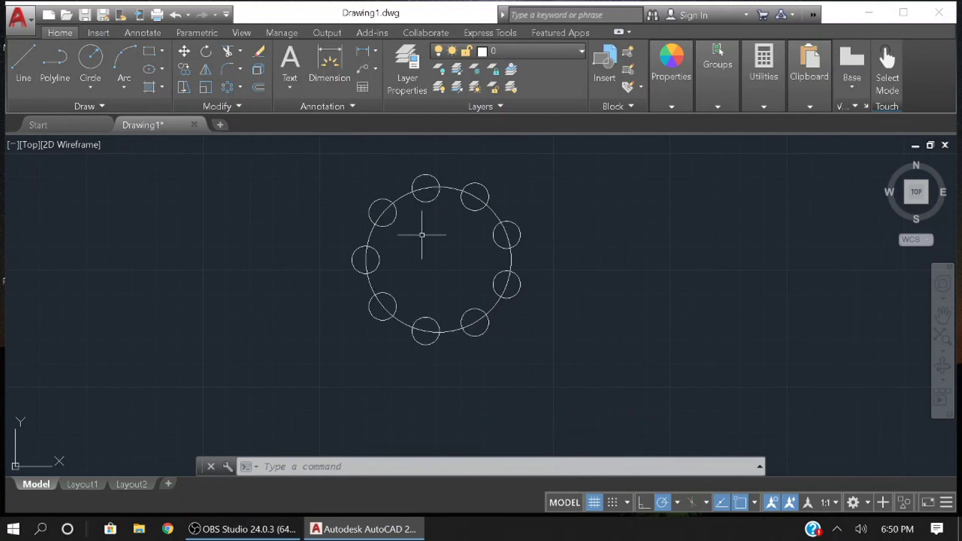
scroll(425, 238, "up", 2)
middle_click_drag(425, 238, 379, 287)
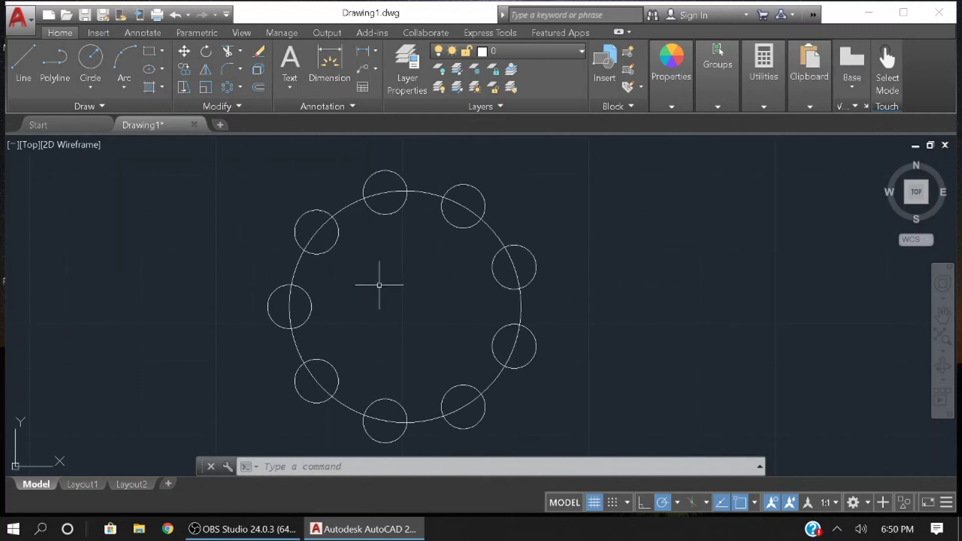